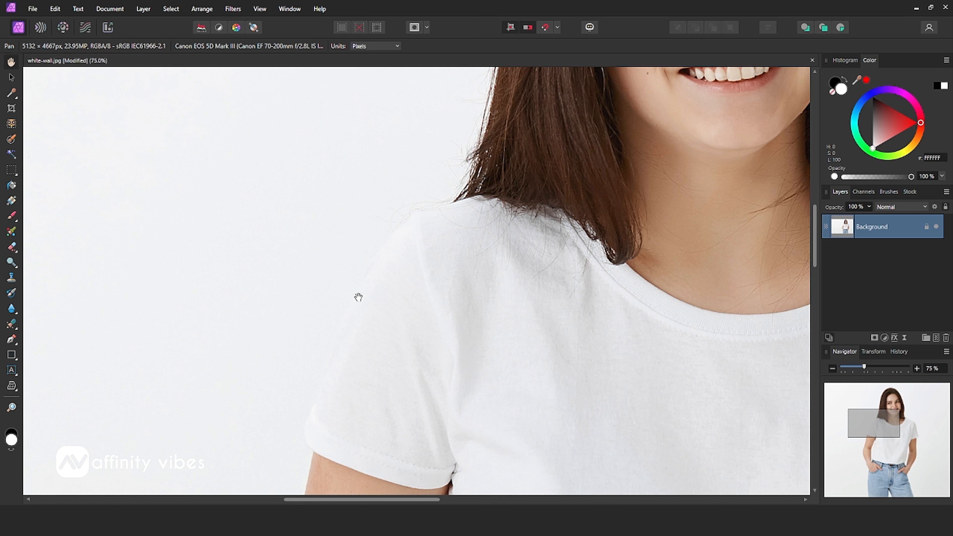
# Step: Try to select the white background beside the woman with the Flood Select Tool at 20% tolerance, and clear the selection
pyautogui.moveTo(419, 500); pyautogui.dragTo(453, 491)
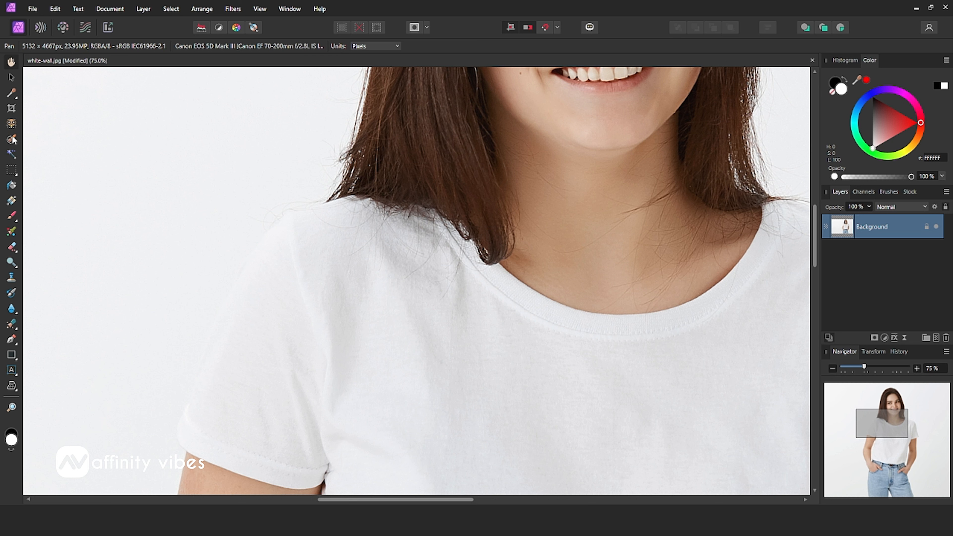
pyautogui.click(11, 153)
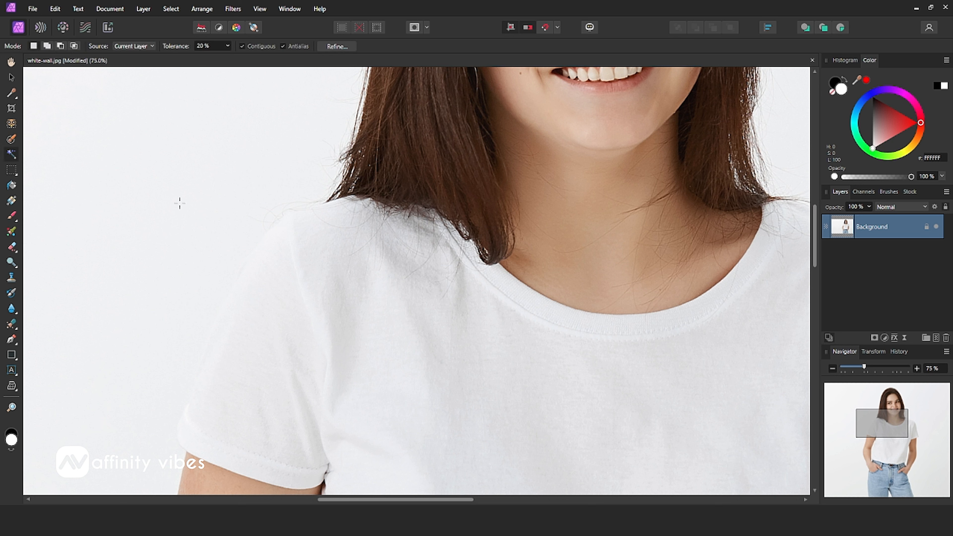
pyautogui.click(179, 203)
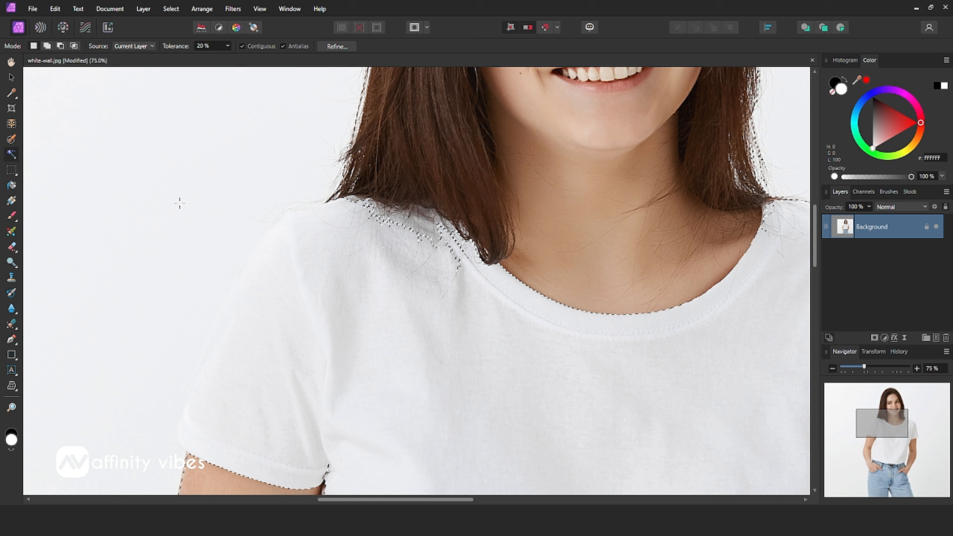
pyautogui.hotkey('ctrl', 'd')
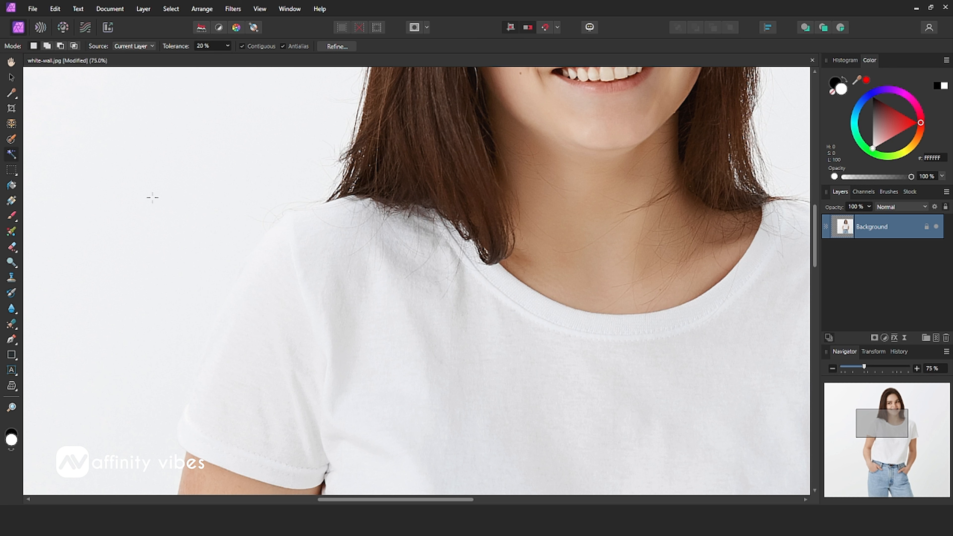
# Step: Try to select the woman's shirt sleeve with the Selection Brush, enlarging its width to 145 px, and clear the selection
pyautogui.click(12, 140)
pyautogui.moveTo(306, 286); pyautogui.dragTo(329, 272)
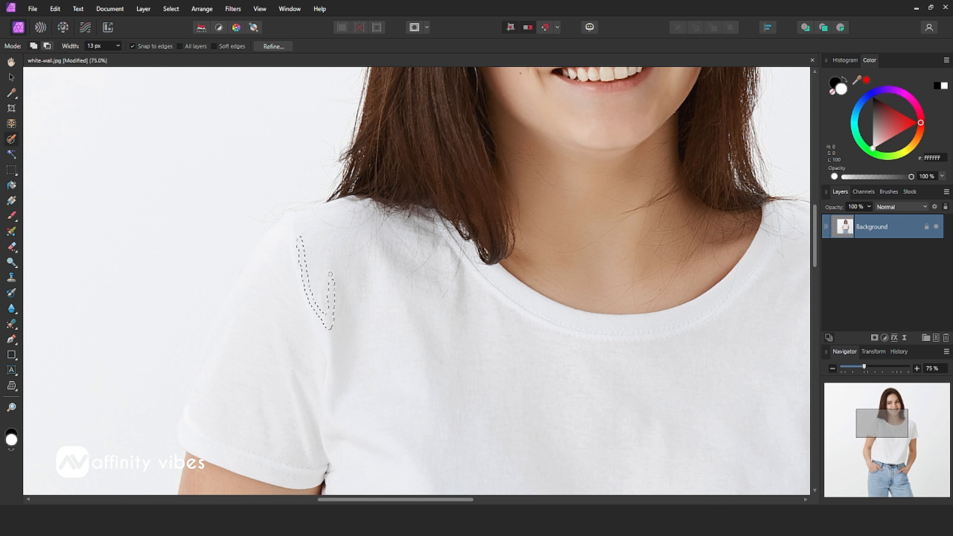
pyautogui.press(']')
pyautogui.press(']')
pyautogui.press(']')
pyautogui.press(']')
pyautogui.press(']')
pyautogui.press(']')
pyautogui.press(']')
pyautogui.press(']')
pyautogui.press(']')
pyautogui.press(']')
pyautogui.press(']')
pyautogui.press(']')
pyautogui.press(']')
pyautogui.press(']')
pyautogui.moveTo(323, 268)
pyautogui.mouseDown()
pyautogui.moveTo(282, 345)
pyautogui.moveTo(282, 284)
pyautogui.moveTo(310, 252)
pyautogui.moveTo(254, 290)
pyautogui.moveTo(212, 411)
pyautogui.moveTo(176, 411)
pyautogui.moveTo(266, 404)
pyautogui.moveTo(281, 394)
pyautogui.moveTo(334, 337)
pyautogui.moveTo(255, 371)
pyautogui.moveTo(259, 302)
pyautogui.moveTo(273, 276)
pyautogui.moveTo(326, 285)
pyautogui.mouseUp()
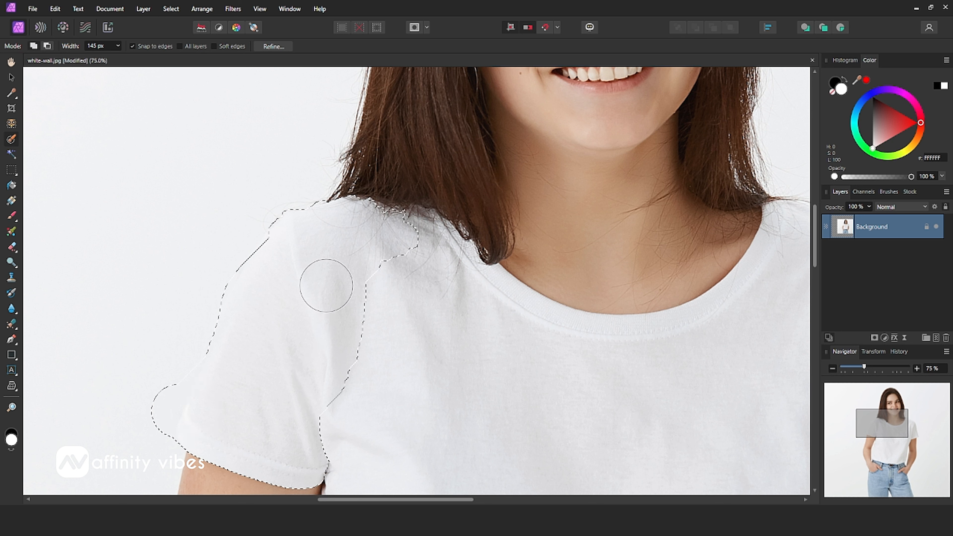
pyautogui.hotkey('ctrl', 'd')
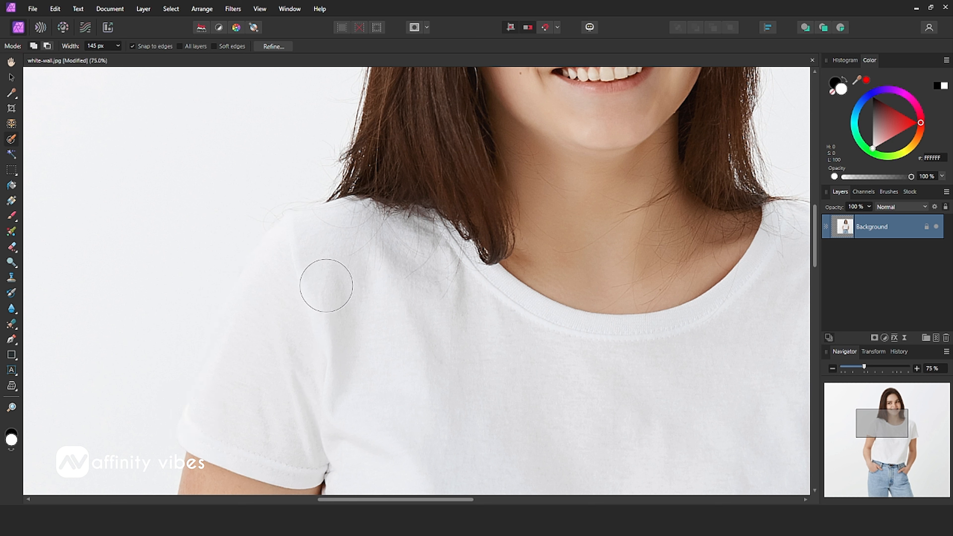
# Step: Select the whole woman in white-wall.jpg with the Object Selection Tool
pyautogui.click(12, 124)
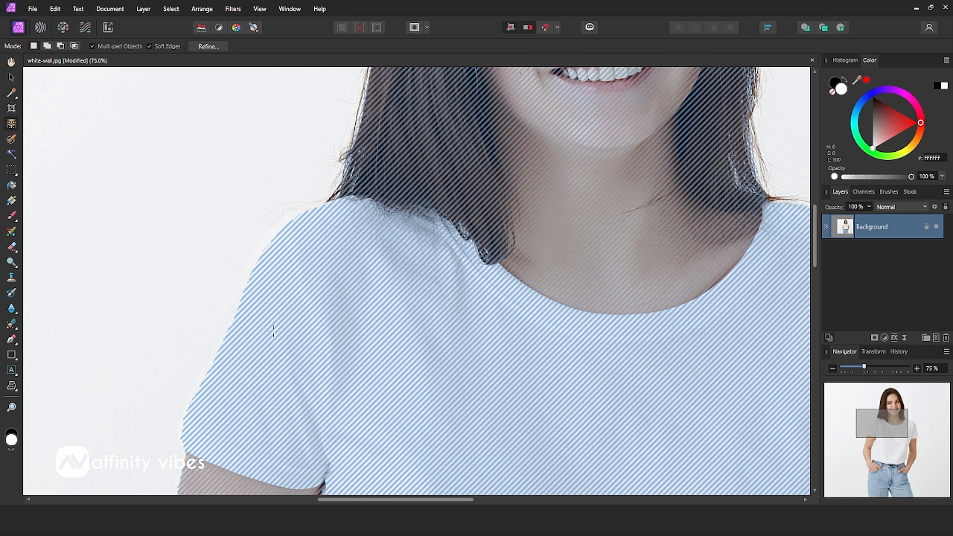
pyautogui.click(273, 331)
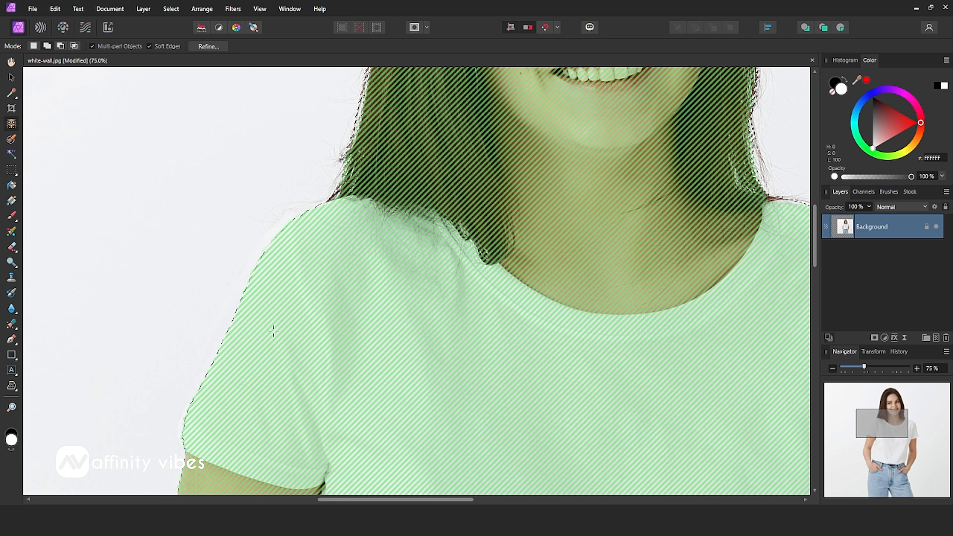
pyautogui.hotkey('ctrl', '0')
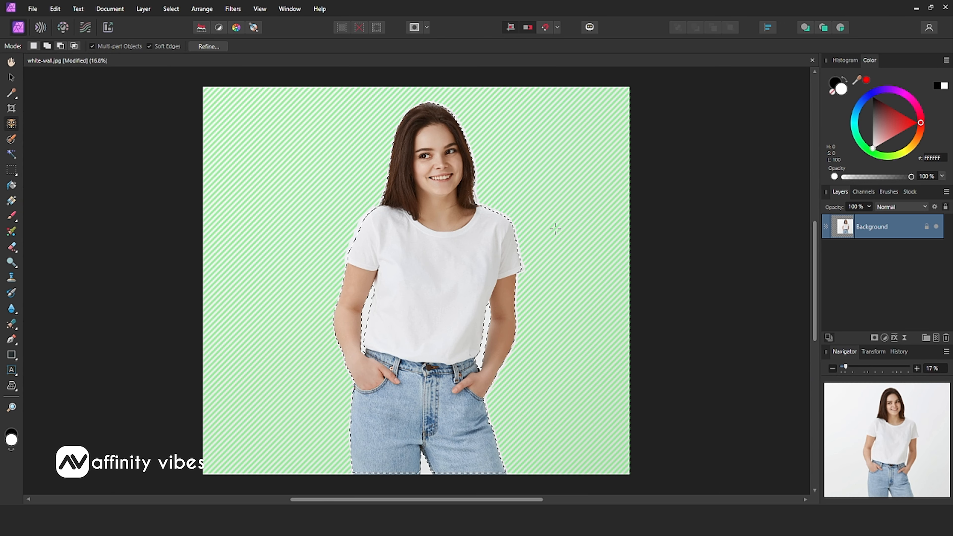
pyautogui.hotkey('ctrl', '+')
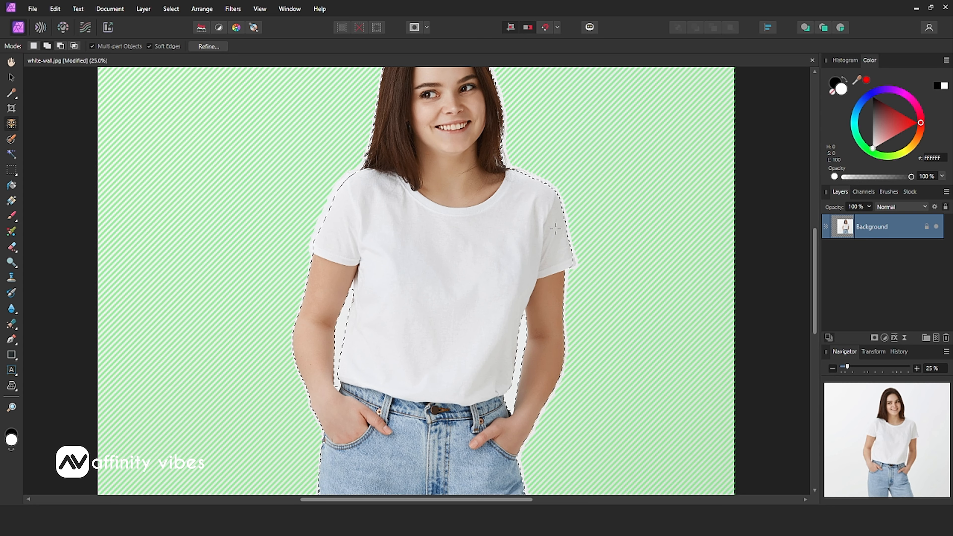
pyautogui.scroll(-1, 450, 244)
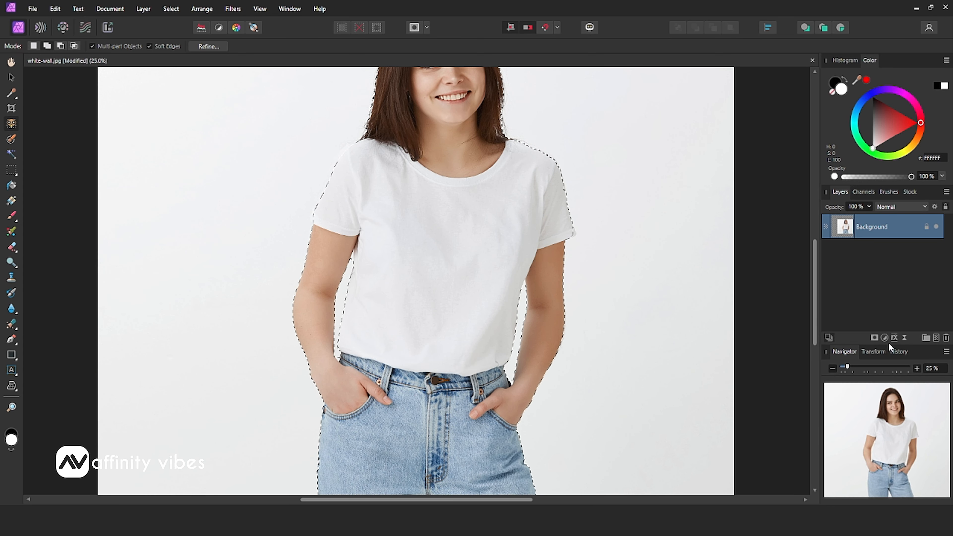
# Step: Mask the Background layer with the selection to cut the woman out of the white wall
pyautogui.click(874, 336)
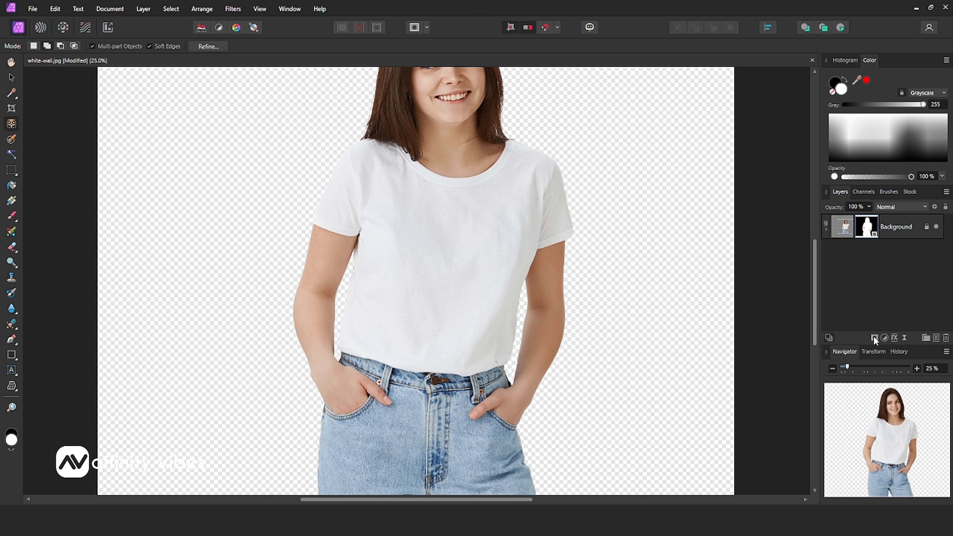
pyautogui.scroll(1, 560, 288)
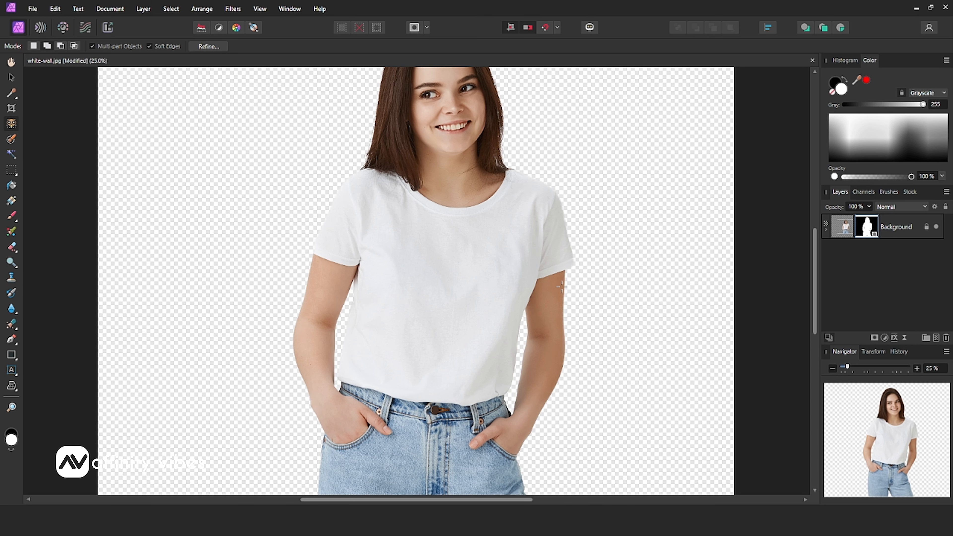
pyautogui.scroll(-2, 561, 286)
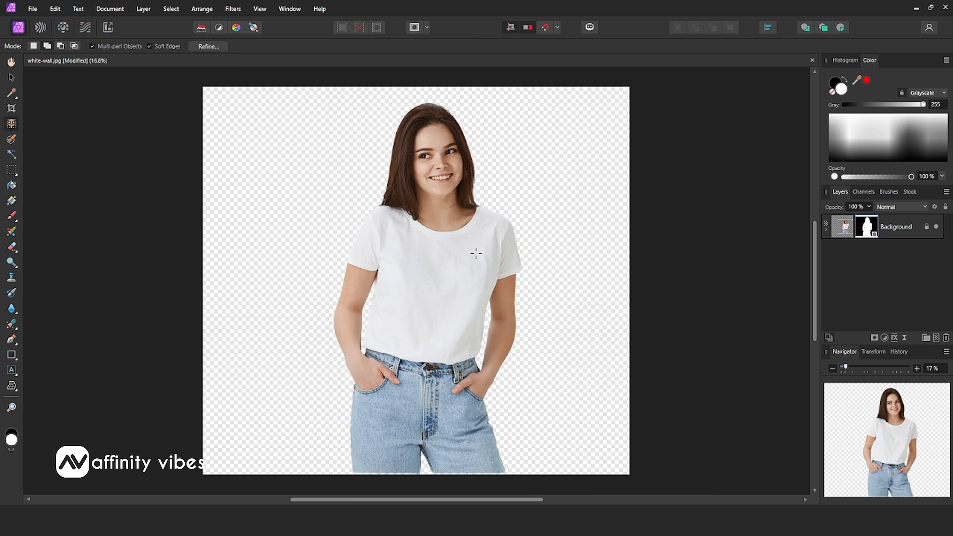
# Step: In 2.jpg, isolate the woman by applying Select Subject, masking the Background layer with that selection and deselecting
pyautogui.click(309, 60)
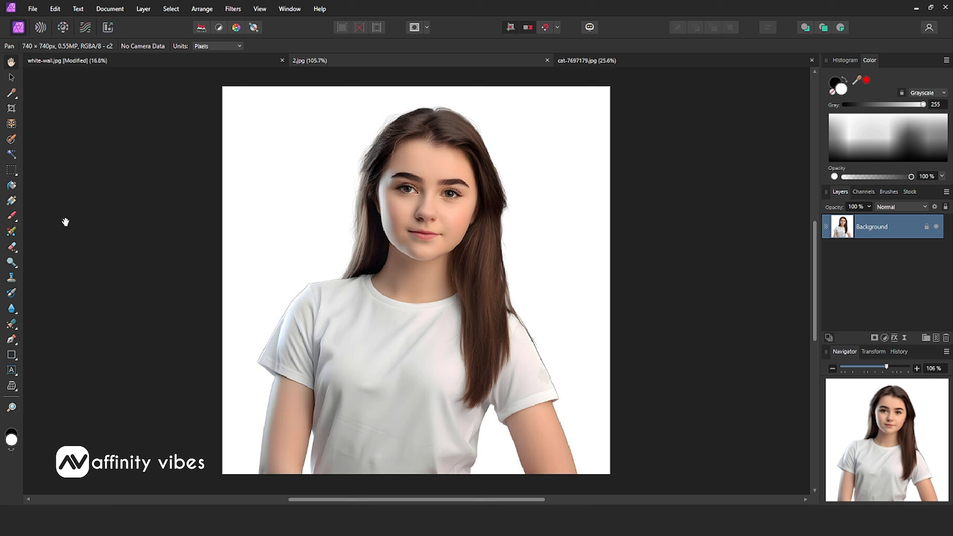
pyautogui.click(11, 125)
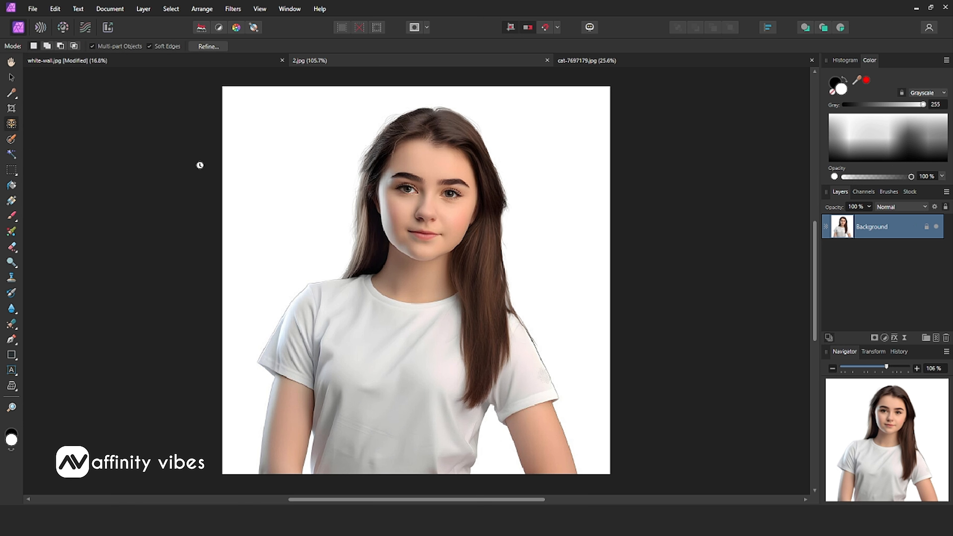
pyautogui.click(11, 62)
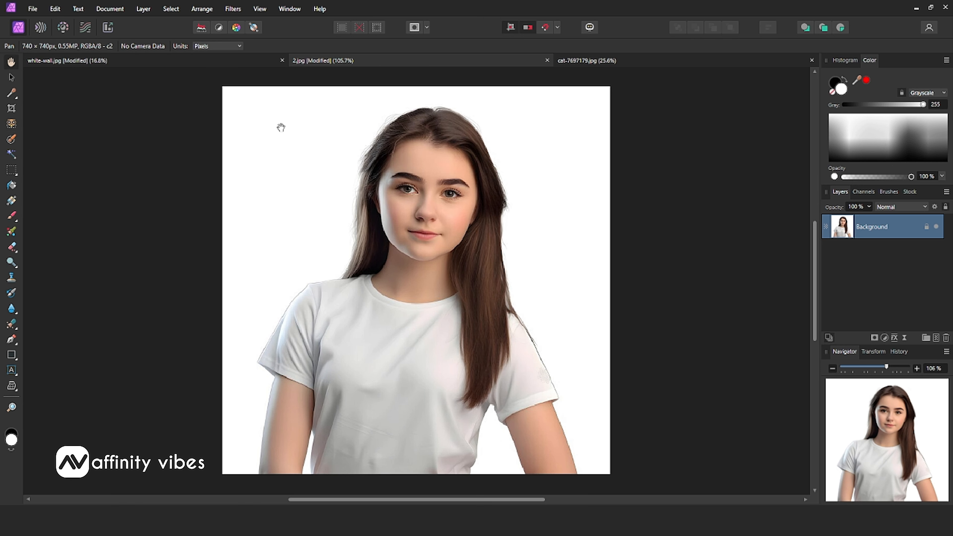
pyautogui.click(169, 12)
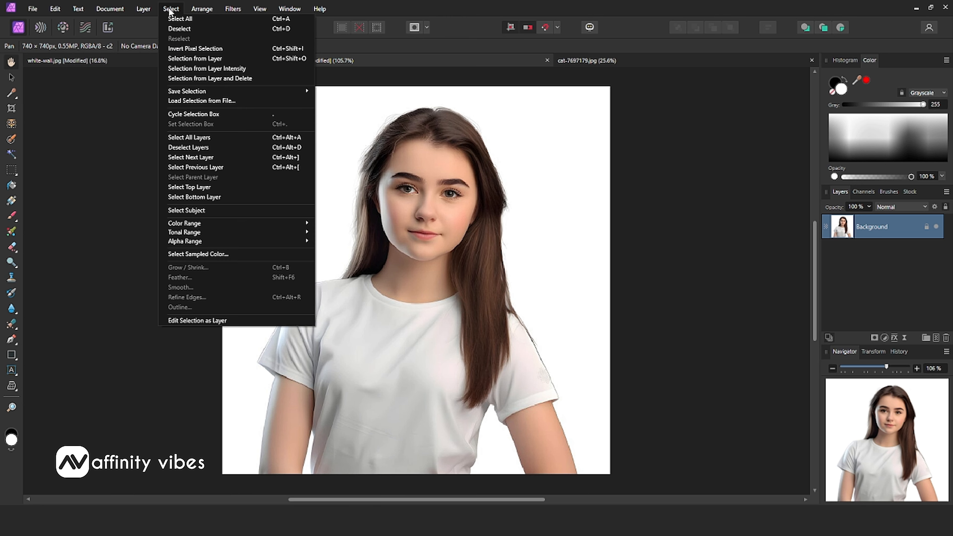
pyautogui.click(220, 210)
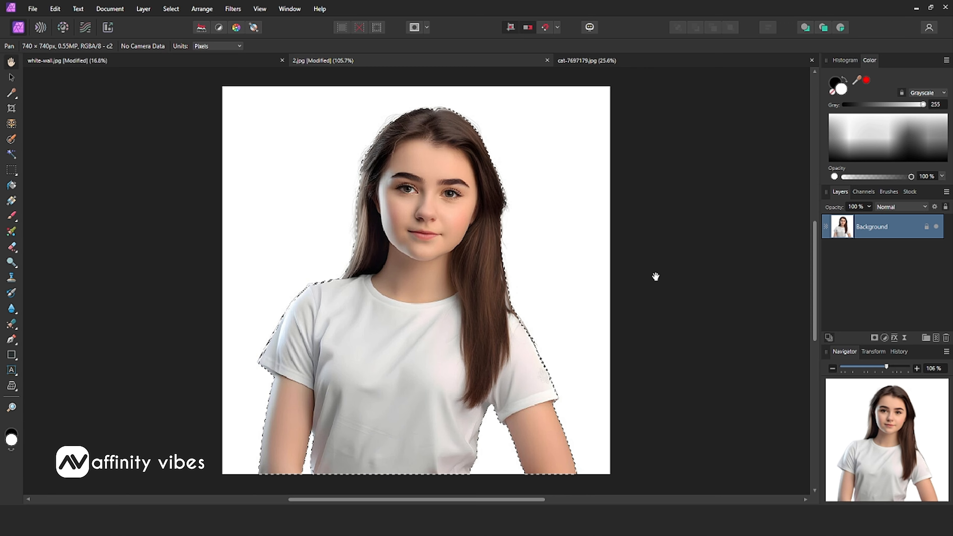
pyautogui.click(875, 337)
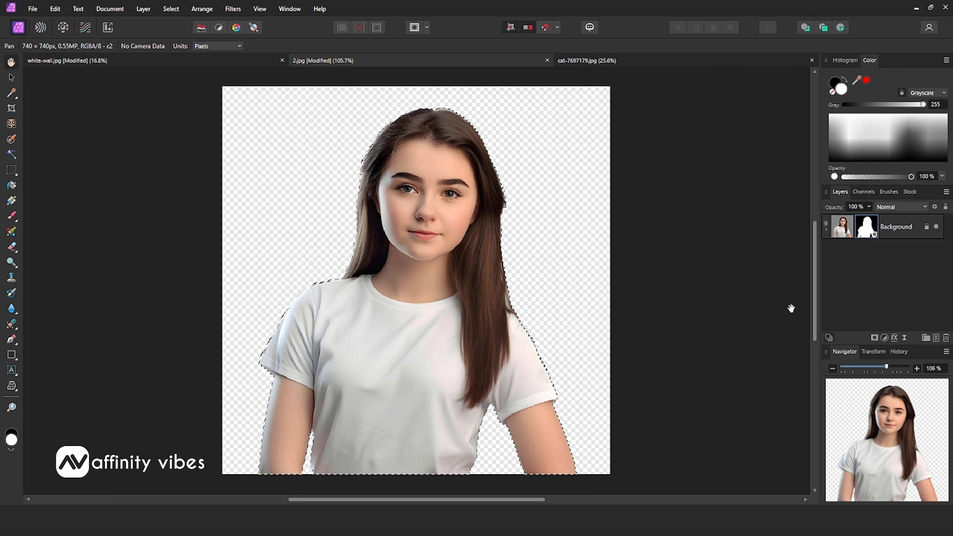
pyautogui.hotkey('ctrl', 'd')
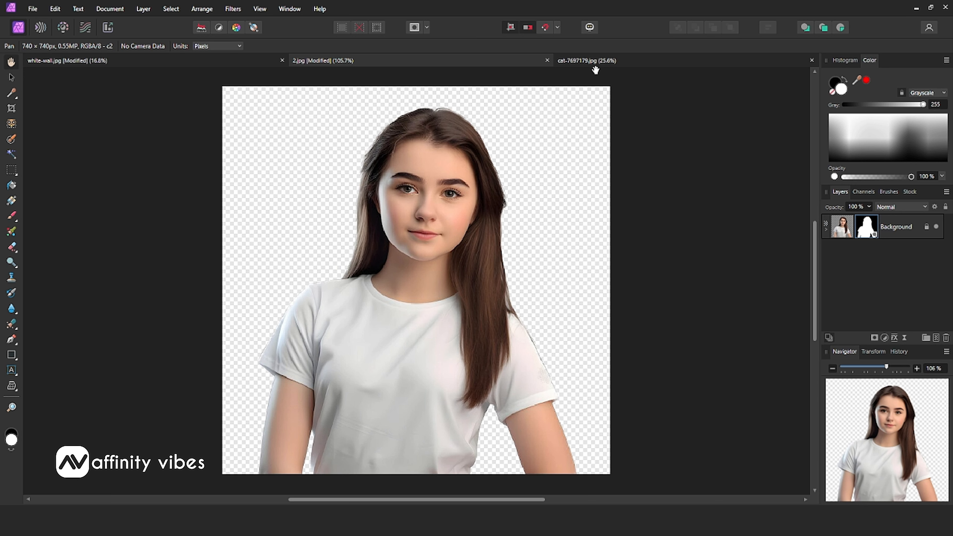
# Step: In cat-7697179.jpg, select the whole cat with the Object Selection Tool
pyautogui.click(593, 60)
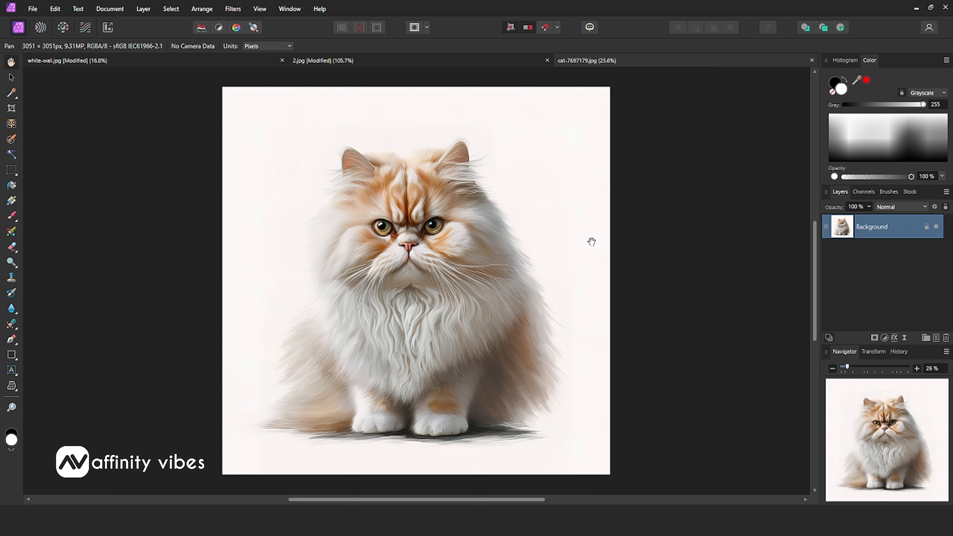
pyautogui.hotkey('ctrl', '+')
pyautogui.hotkey('ctrl', '+')
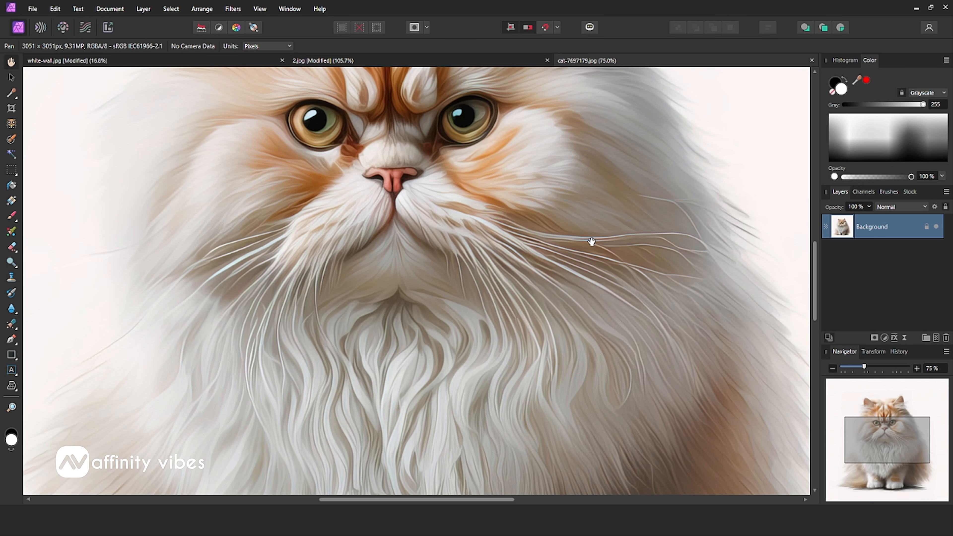
pyautogui.moveTo(431, 499); pyautogui.dragTo(439, 453)
pyautogui.hotkey('ctrl', '0')
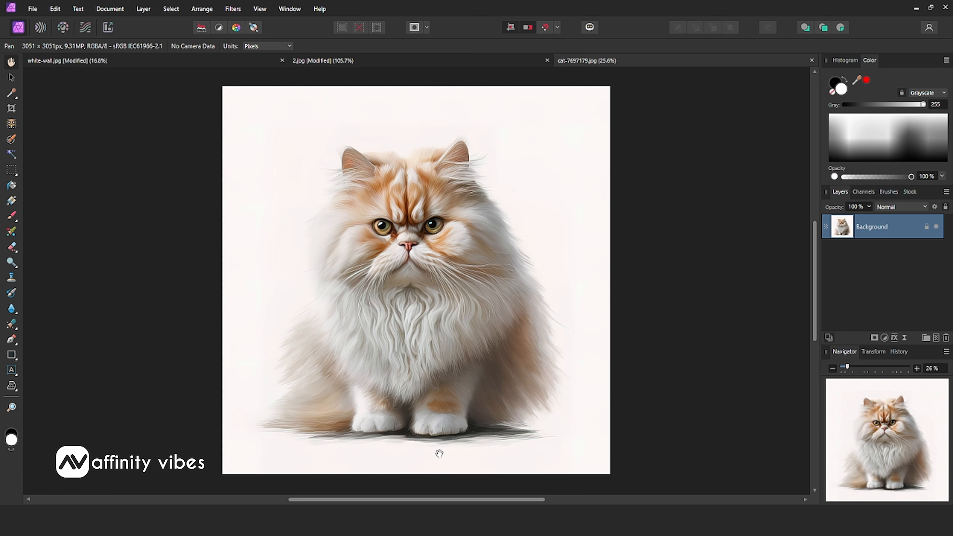
pyautogui.click(11, 124)
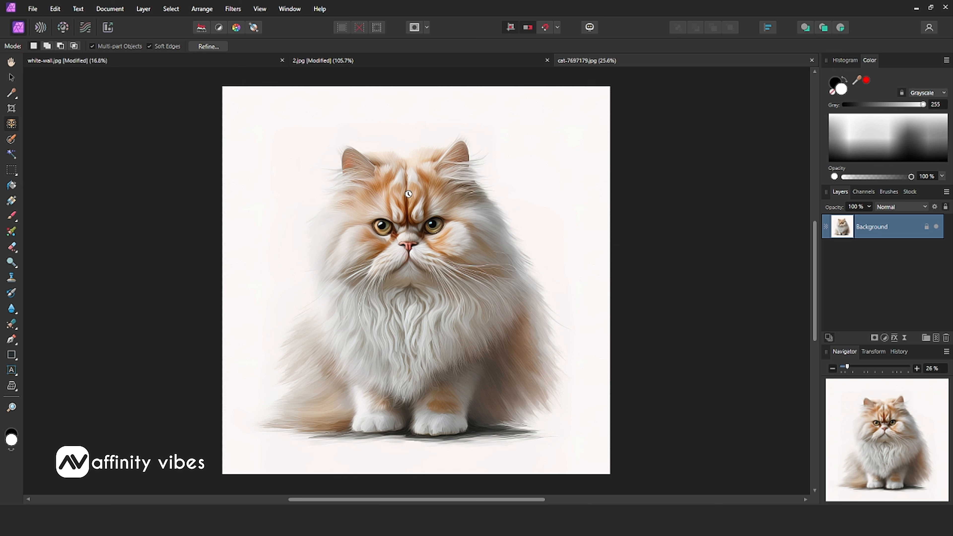
pyautogui.click(396, 210)
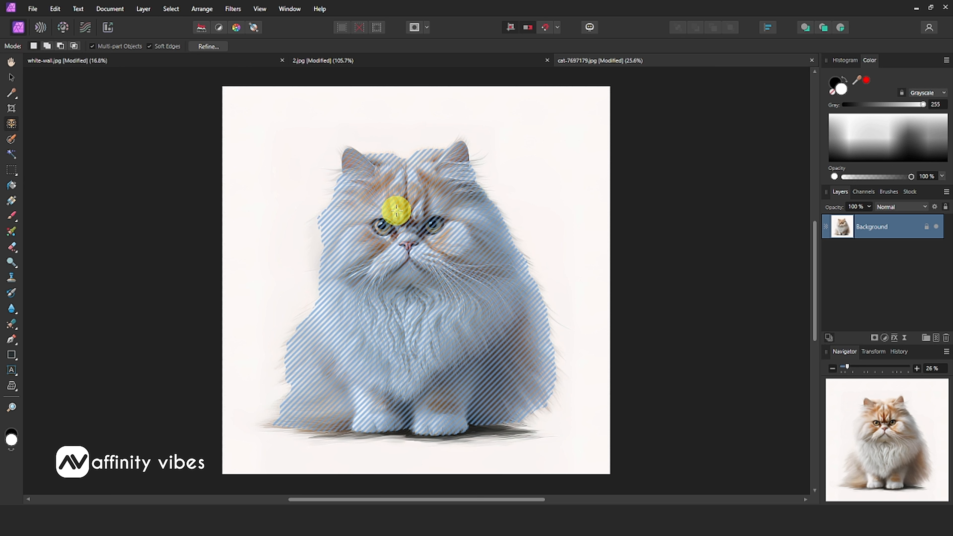
pyautogui.click(396, 210)
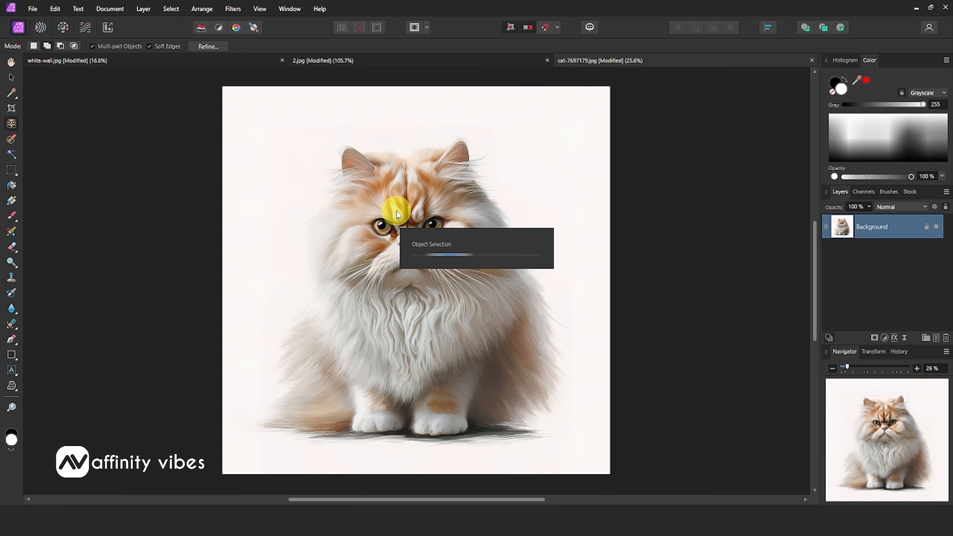
pyautogui.click(444, 198)
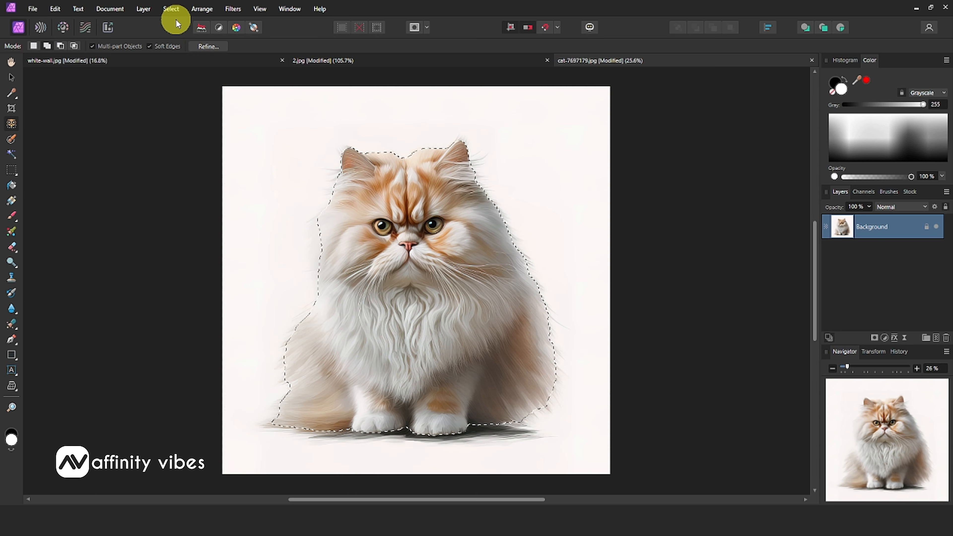
# Step: Open Refine Edges for the cat selection and paint a 121 px Matte brush along the fur on the left side of its head and chest
pyautogui.click(170, 9)
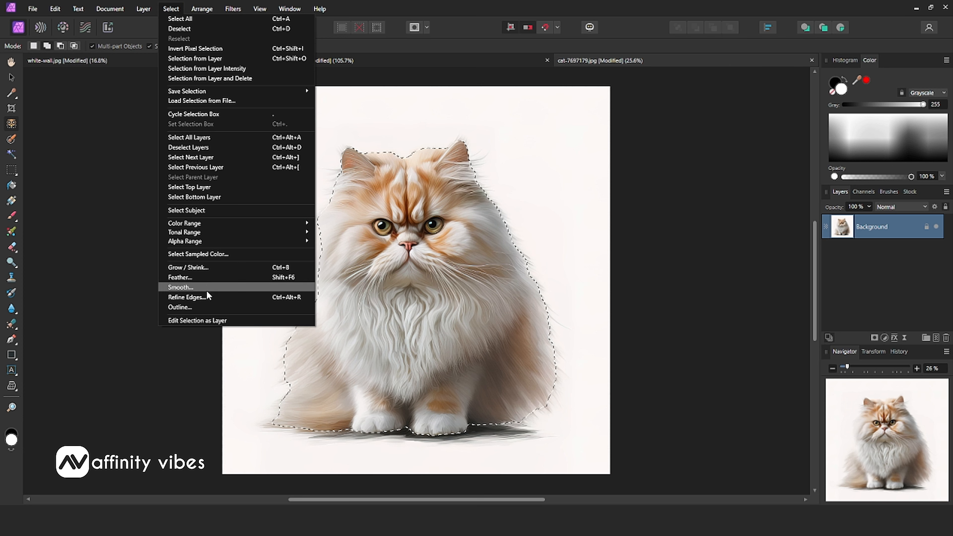
pyautogui.click(218, 298)
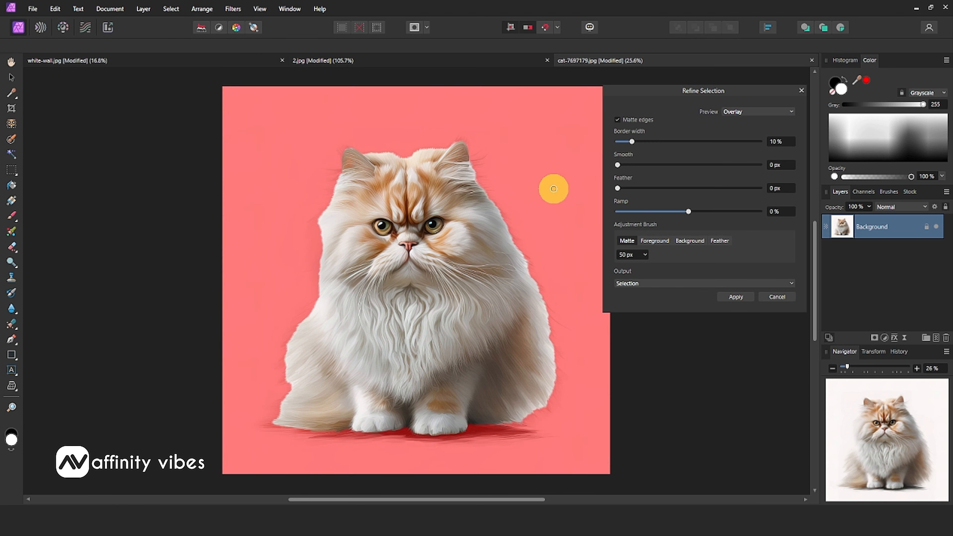
pyautogui.hotkey('ctrl', '+')
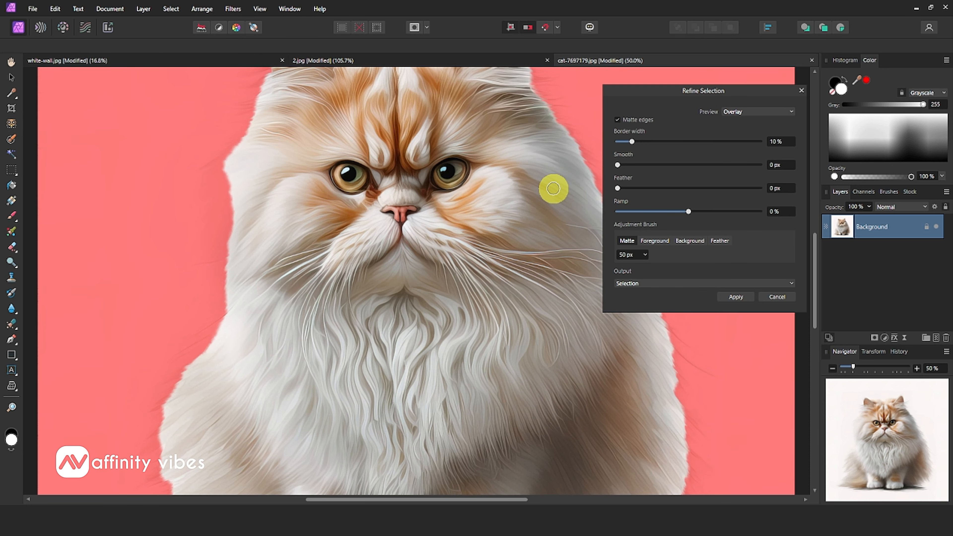
pyautogui.scroll(2, 553, 188)
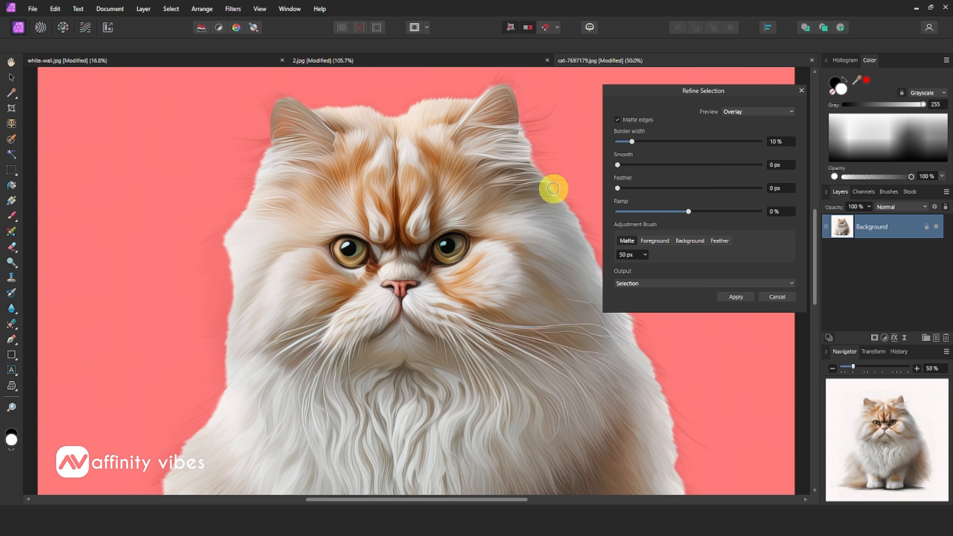
pyautogui.press('[')
pyautogui.press('[')
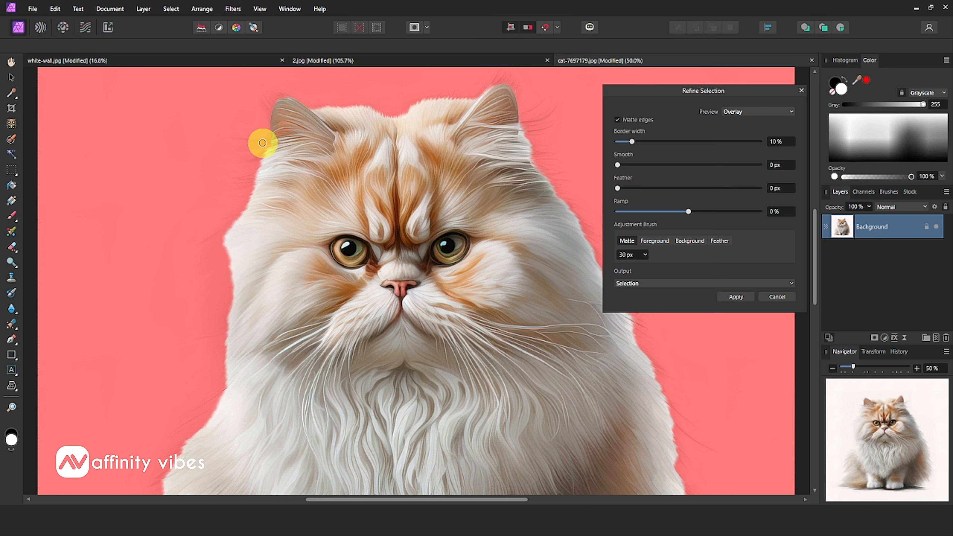
pyautogui.press(']')
pyautogui.press(']')
pyautogui.moveTo(262, 142)
pyautogui.mouseDown()
pyautogui.moveTo(258, 167)
pyautogui.moveTo(213, 230)
pyautogui.moveTo(229, 248)
pyautogui.moveTo(224, 350)
pyautogui.moveTo(212, 398)
pyautogui.moveTo(176, 447)
pyautogui.mouseUp()
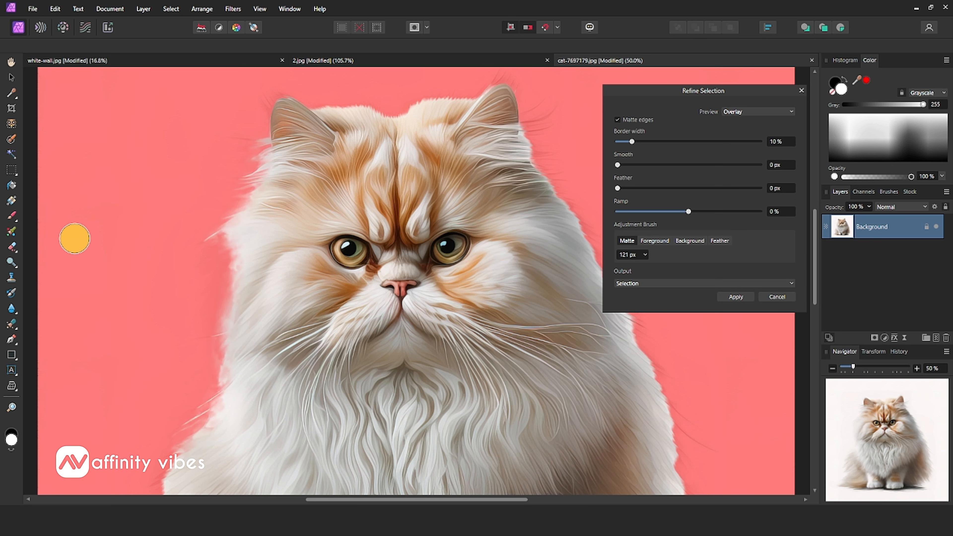
# Step: Continue the 121 px Matte brush down the lower left fur, across the ears and head, and down the cat's right side
pyautogui.hotkey('ctrl', '0')
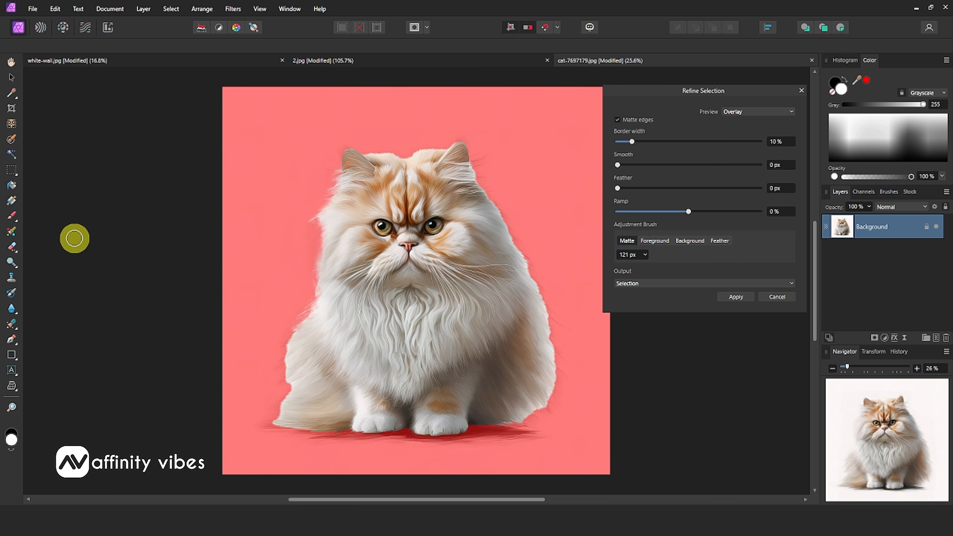
pyautogui.moveTo(322, 254)
pyautogui.mouseDown()
pyautogui.moveTo(308, 317)
pyautogui.moveTo(279, 340)
pyautogui.moveTo(279, 377)
pyautogui.moveTo(292, 392)
pyautogui.moveTo(267, 423)
pyautogui.mouseUp()
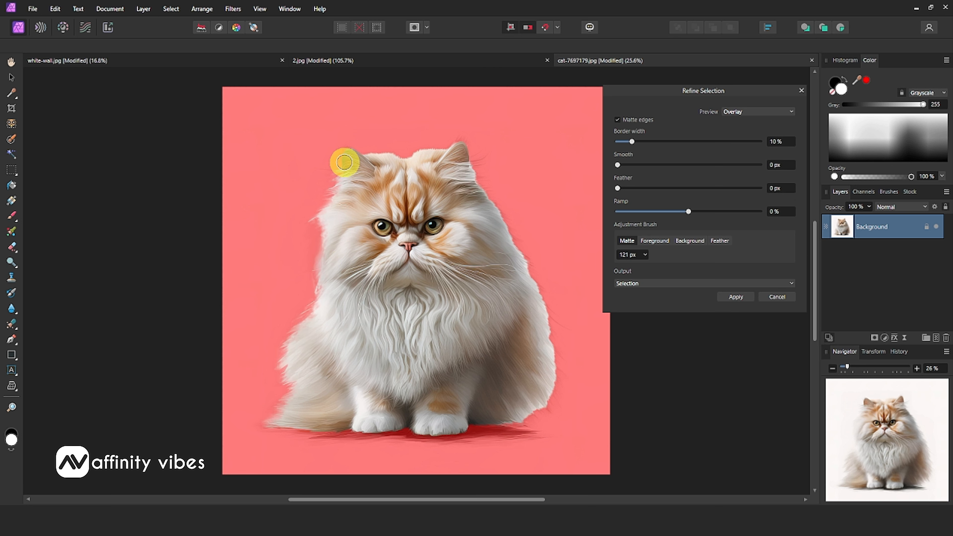
pyautogui.moveTo(343, 162)
pyautogui.mouseDown()
pyautogui.moveTo(343, 149)
pyautogui.moveTo(461, 145)
pyautogui.moveTo(502, 177)
pyautogui.moveTo(495, 211)
pyautogui.moveTo(554, 347)
pyautogui.moveTo(534, 414)
pyautogui.moveTo(485, 422)
pyautogui.mouseUp()
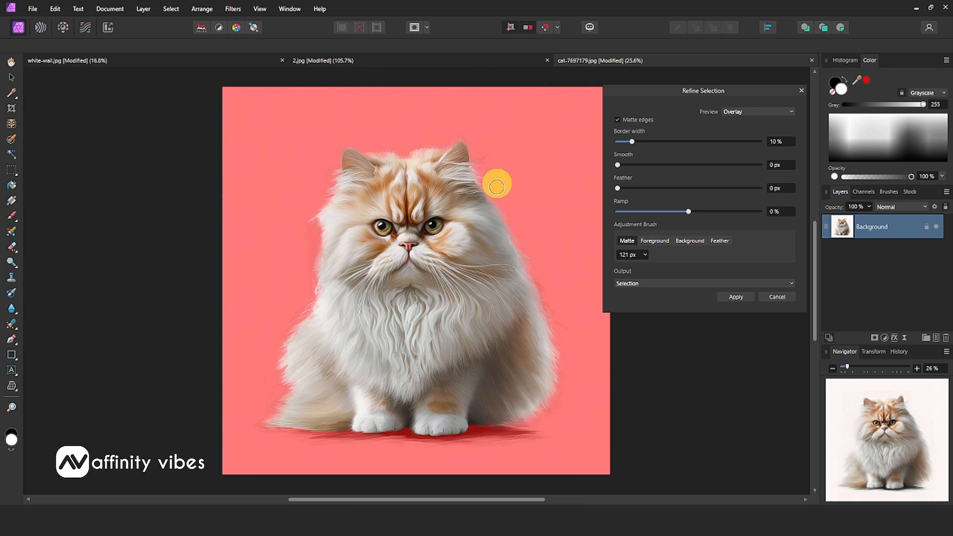
pyautogui.moveTo(472, 159); pyautogui.dragTo(477, 179)
# Step: Enlarge the Matte brush to 161 px and repaint the fur along the cat's base, both sides and the top of its head
pyautogui.press(']')
pyautogui.press(']')
pyautogui.press(']')
pyautogui.press(']')
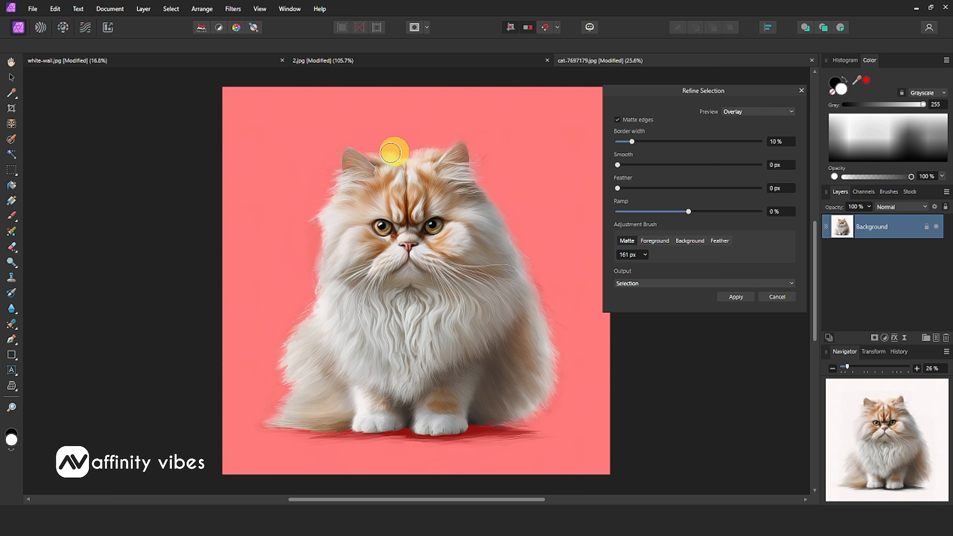
pyautogui.moveTo(508, 425); pyautogui.dragTo(460, 425)
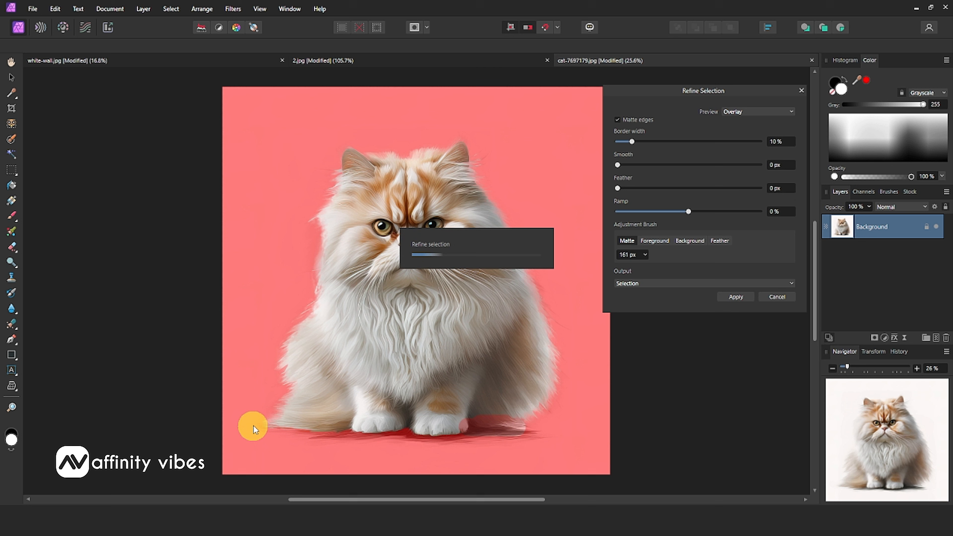
pyautogui.moveTo(253, 429)
pyautogui.mouseDown()
pyautogui.moveTo(290, 398)
pyautogui.moveTo(282, 383)
pyautogui.moveTo(287, 347)
pyautogui.moveTo(315, 300)
pyautogui.moveTo(319, 251)
pyautogui.mouseUp()
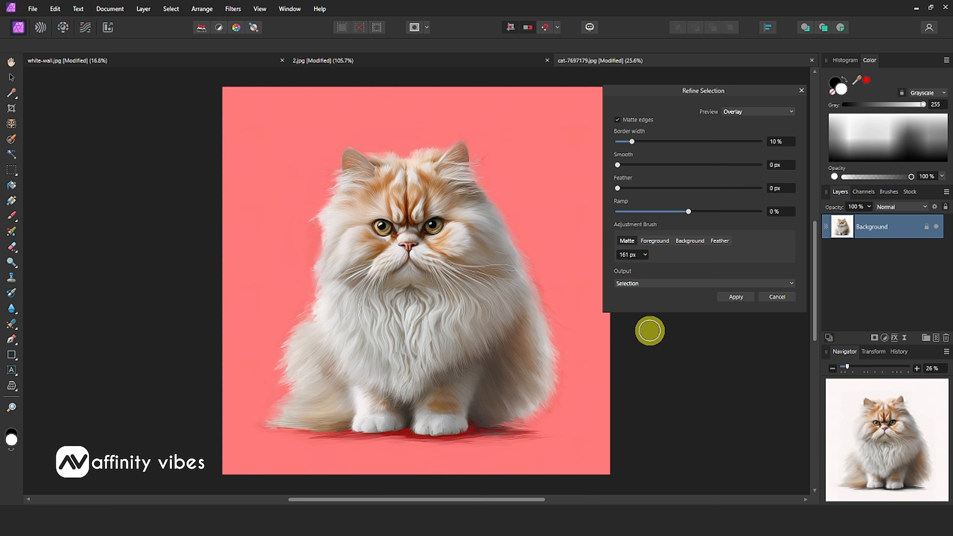
pyautogui.moveTo(478, 165)
pyautogui.mouseDown()
pyautogui.moveTo(479, 187)
pyautogui.moveTo(553, 319)
pyautogui.mouseUp()
pyautogui.moveTo(557, 355); pyautogui.dragTo(559, 360)
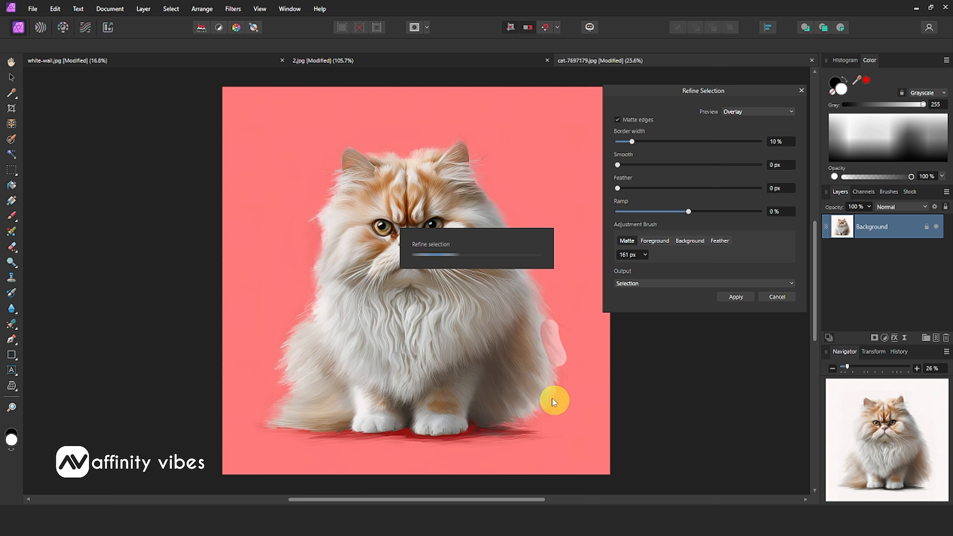
pyautogui.moveTo(541, 397)
pyautogui.mouseDown()
pyautogui.moveTo(547, 418)
pyautogui.moveTo(527, 404)
pyautogui.moveTo(553, 394)
pyautogui.mouseUp()
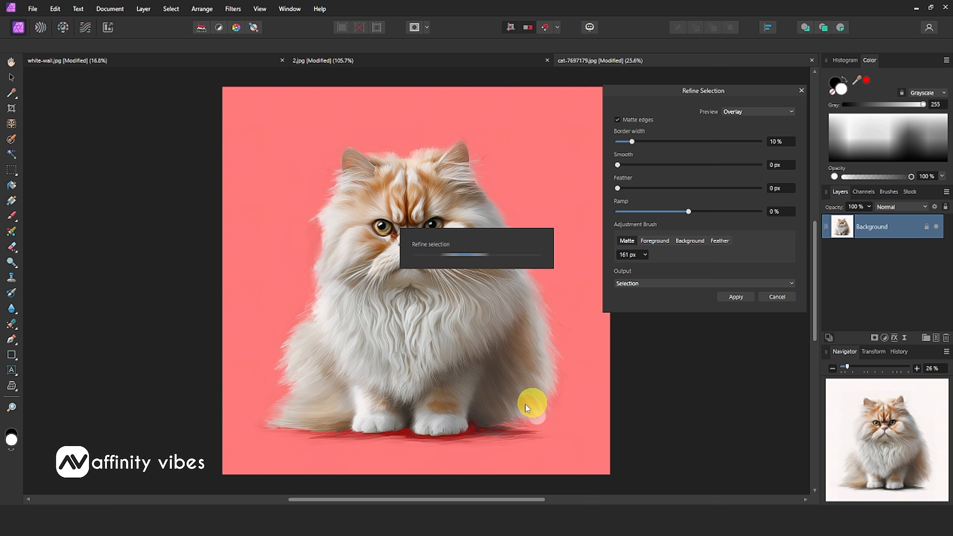
pyautogui.click(513, 414)
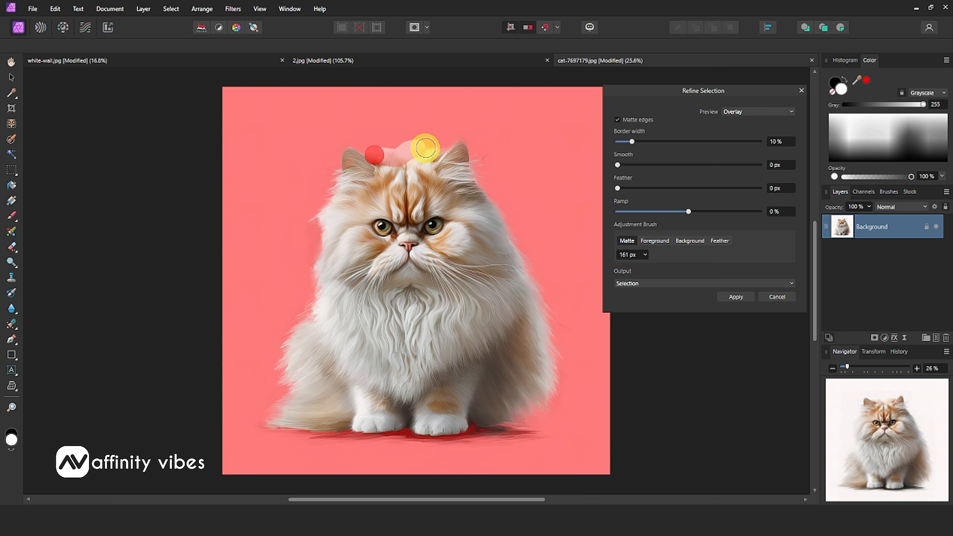
pyautogui.moveTo(425, 148); pyautogui.dragTo(430, 146)
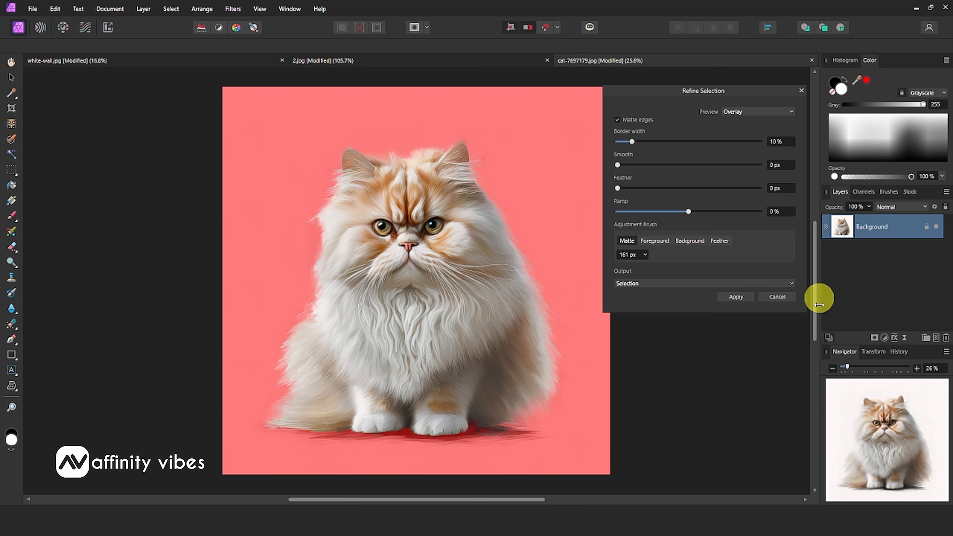
# Step: Preview the refined selection on White matte and Black matte, examining the fur edges on both sides, around the ears and near the paws
pyautogui.click(745, 112)
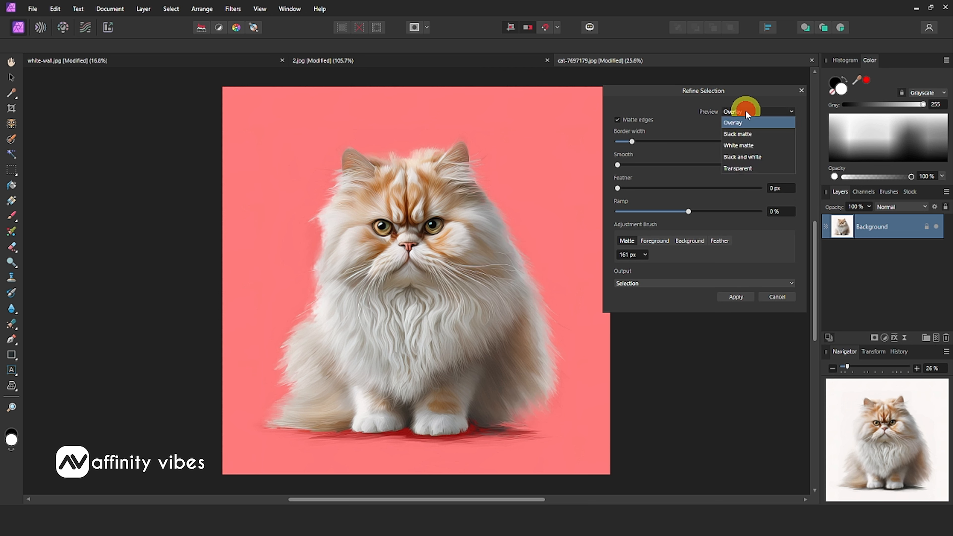
pyautogui.click(755, 146)
pyautogui.click(749, 111)
pyautogui.click(751, 133)
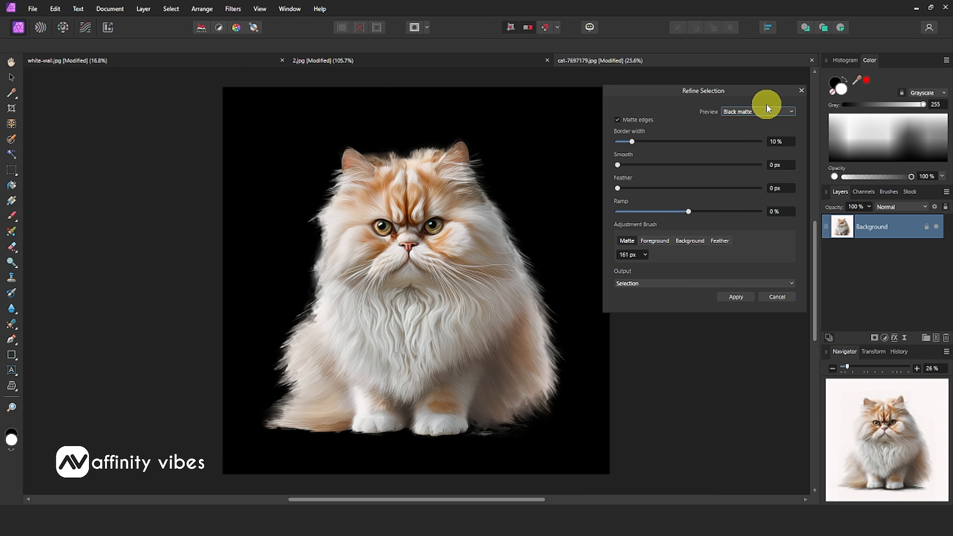
pyautogui.hotkey('ctrl', '+')
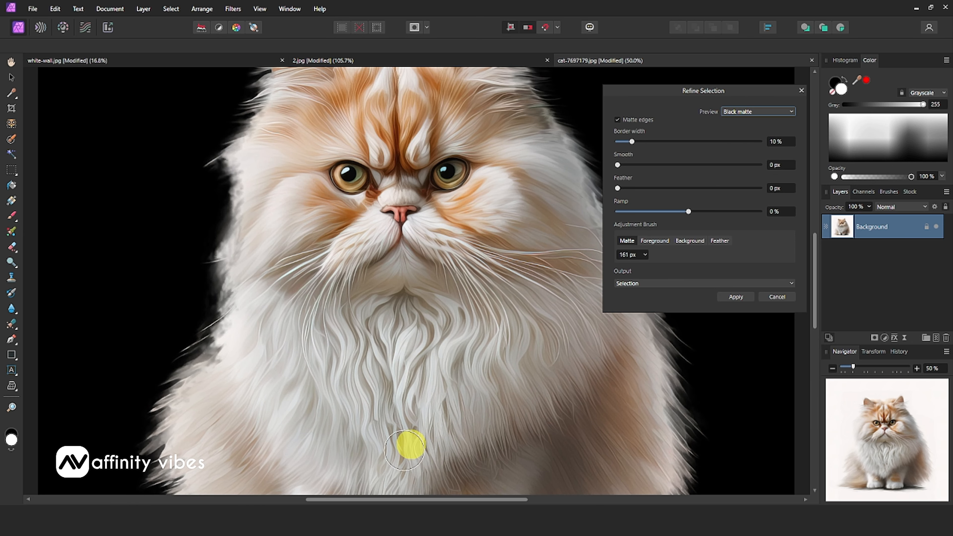
pyautogui.moveTo(407, 499); pyautogui.dragTo(371, 500)
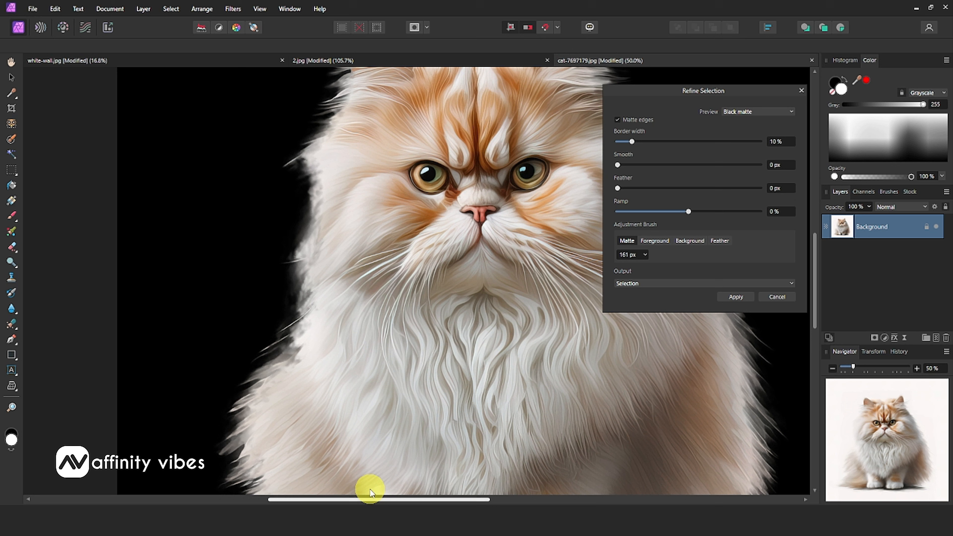
pyautogui.scroll(2, 381, 172)
pyautogui.scroll(-5, 381, 172)
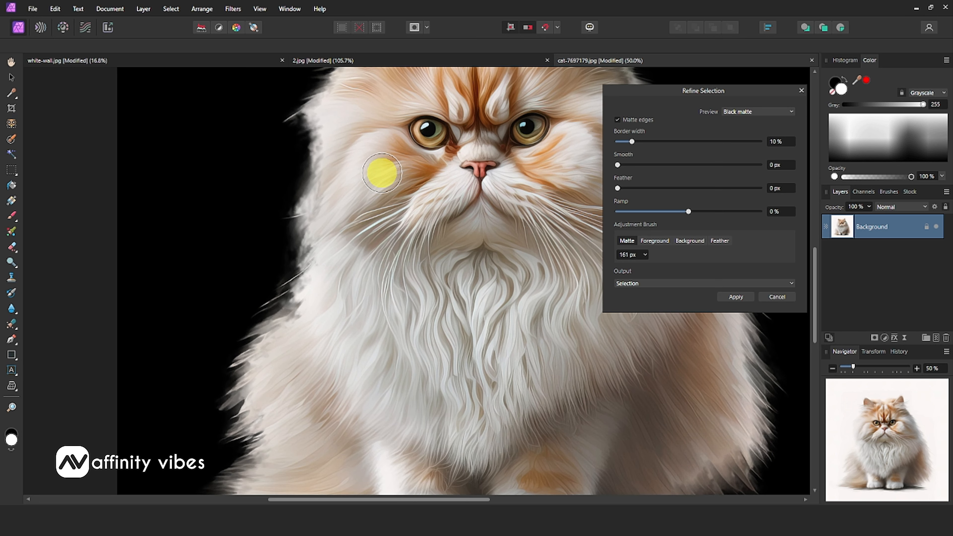
pyautogui.moveTo(391, 498); pyautogui.dragTo(508, 498)
pyautogui.scroll(4, 557, 329)
pyautogui.scroll(3, 557, 328)
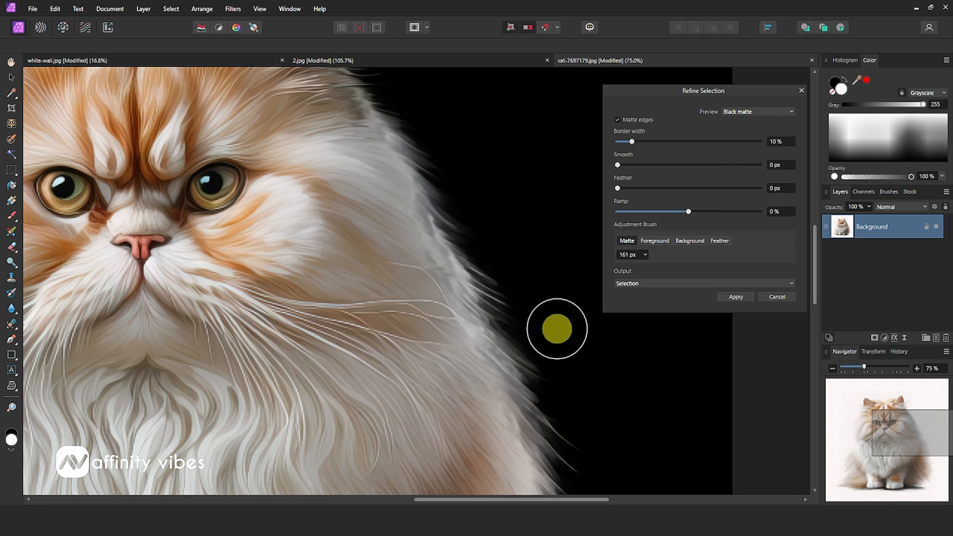
pyautogui.scroll(1, 187, 203)
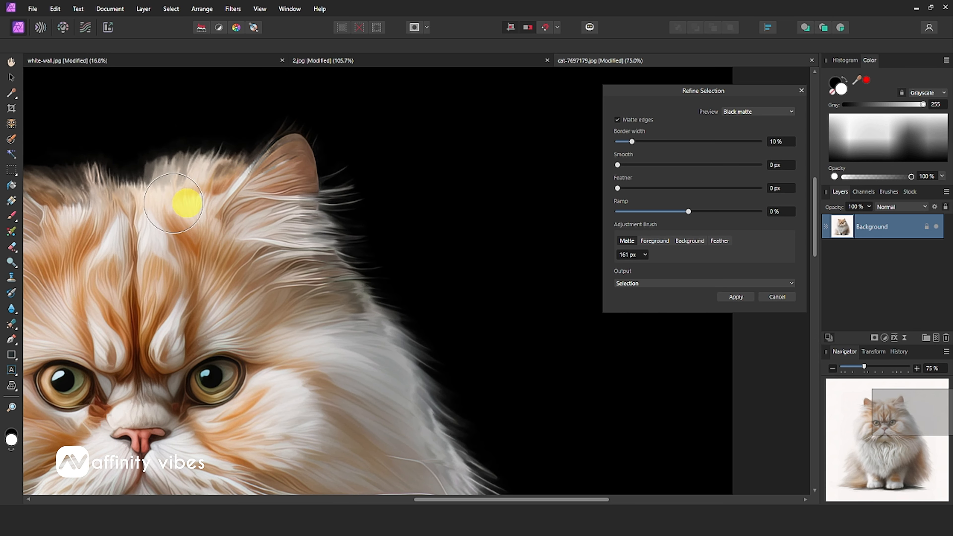
pyautogui.moveTo(519, 501)
pyautogui.mouseDown()
pyautogui.moveTo(453, 499)
pyautogui.moveTo(503, 500)
pyautogui.mouseUp()
pyautogui.scroll(4, 587, 360)
pyautogui.scroll(-5, 600, 359)
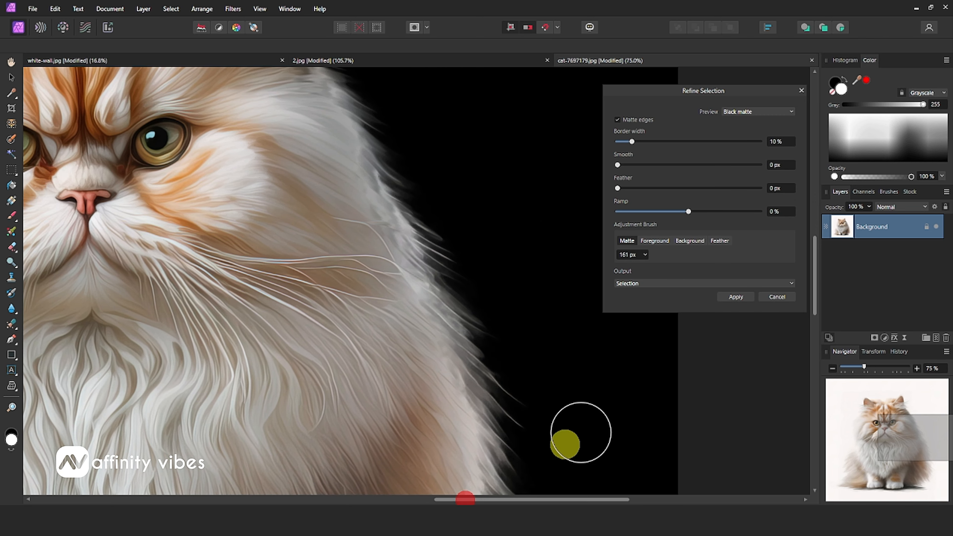
pyautogui.scroll(-5, 608, 398)
pyautogui.scroll(-5, 608, 397)
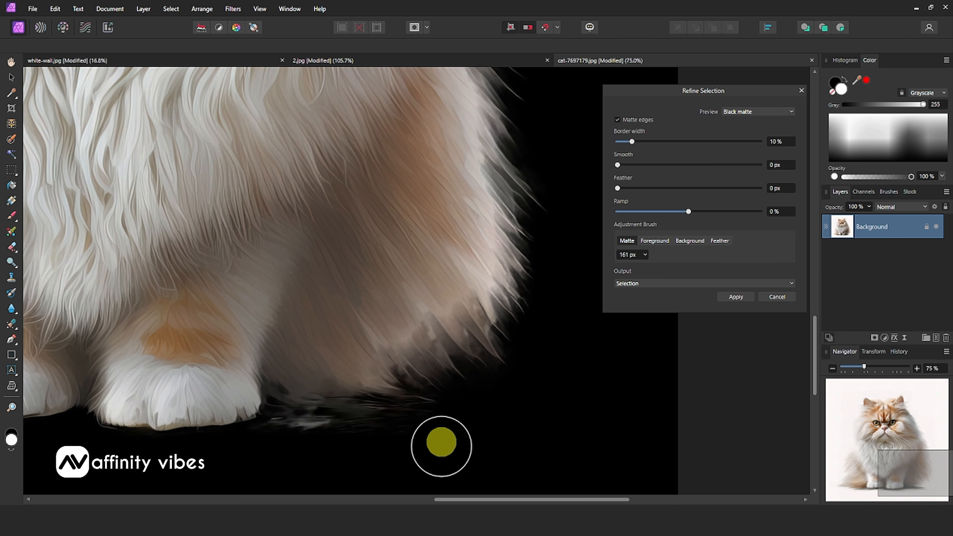
pyautogui.moveTo(467, 500); pyautogui.dragTo(360, 501)
pyautogui.hotkey('ctrl', '0')
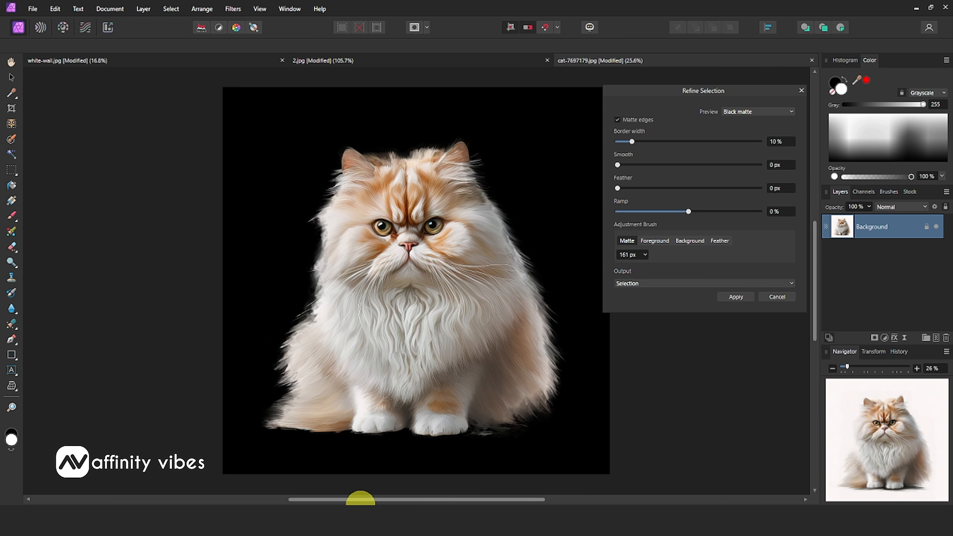
# Step: Examine the refined fur edges in the White matte, Black and white, and Transparent previews
pyautogui.click(775, 111)
pyautogui.click(751, 146)
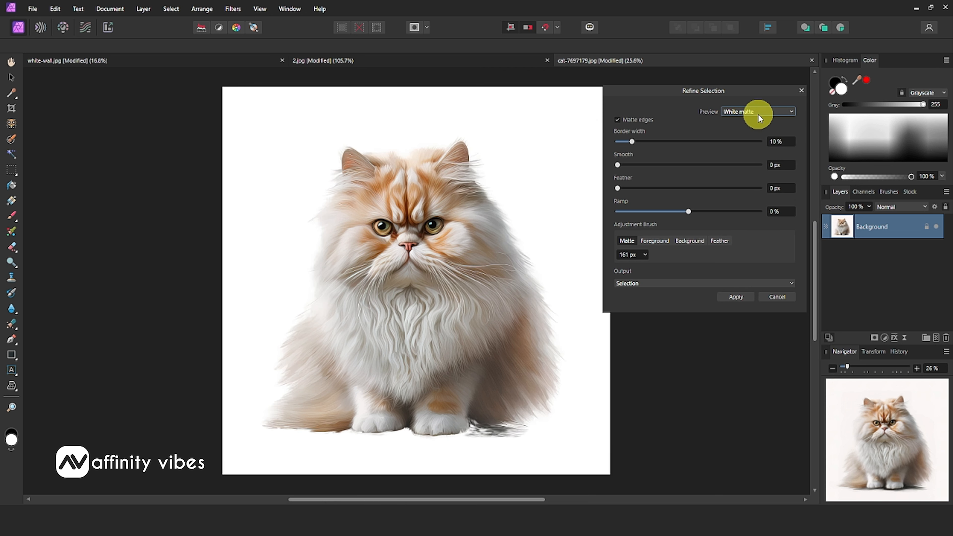
pyautogui.click(757, 113)
pyautogui.click(751, 157)
pyautogui.hotkey('ctrl', '+')
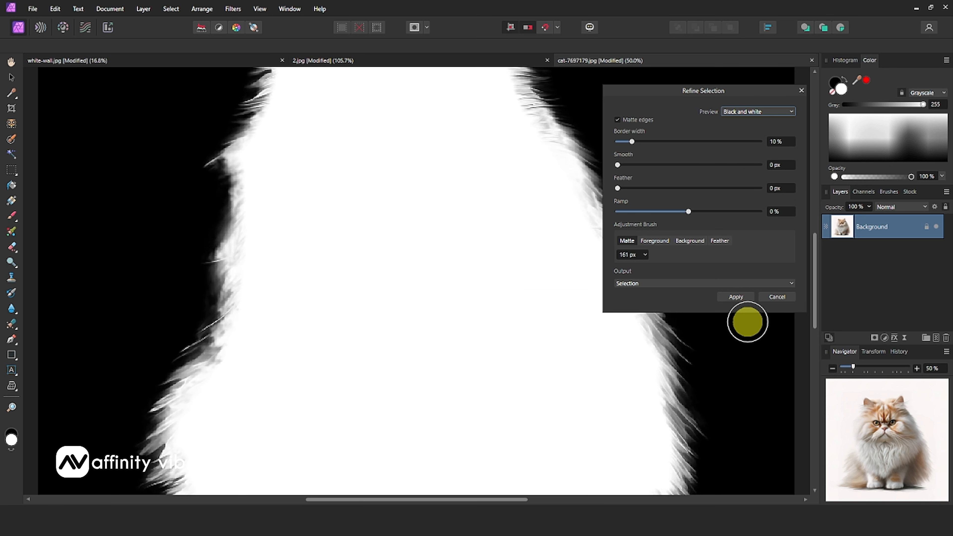
pyautogui.moveTo(396, 500)
pyautogui.mouseDown()
pyautogui.moveTo(468, 497)
pyautogui.moveTo(384, 499)
pyautogui.mouseUp()
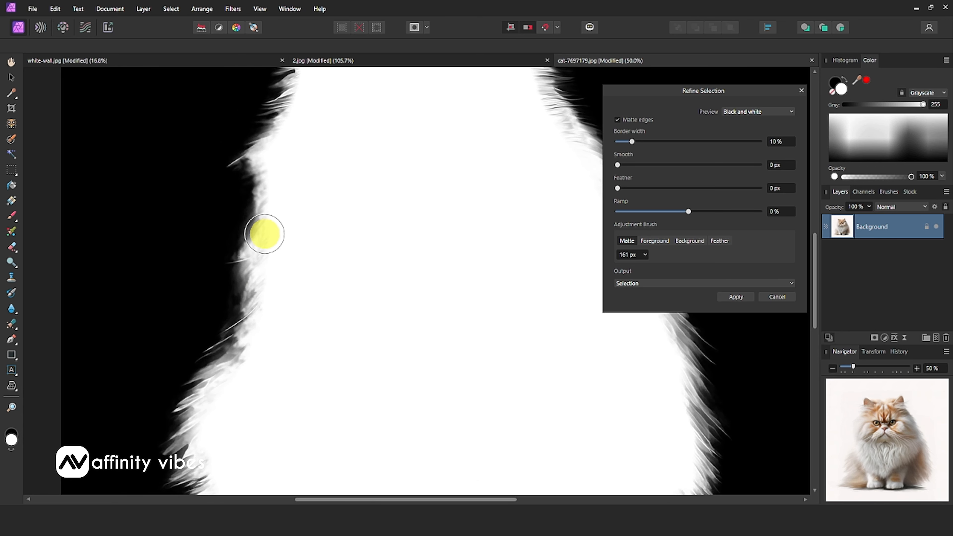
pyautogui.scroll(-5, 488, 317)
pyautogui.moveTo(445, 499); pyautogui.dragTo(505, 499)
pyautogui.scroll(6, 449, 321)
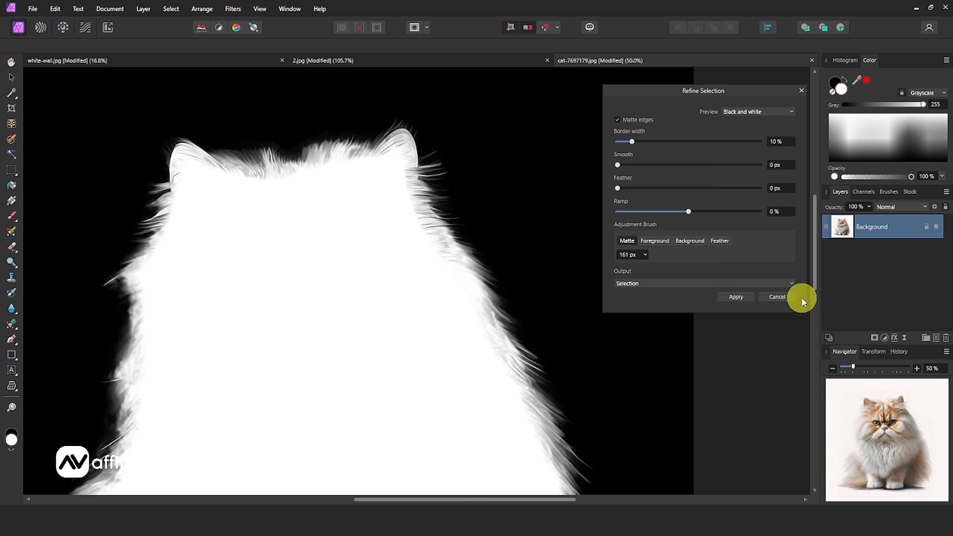
pyautogui.scroll(-1, 423, 311)
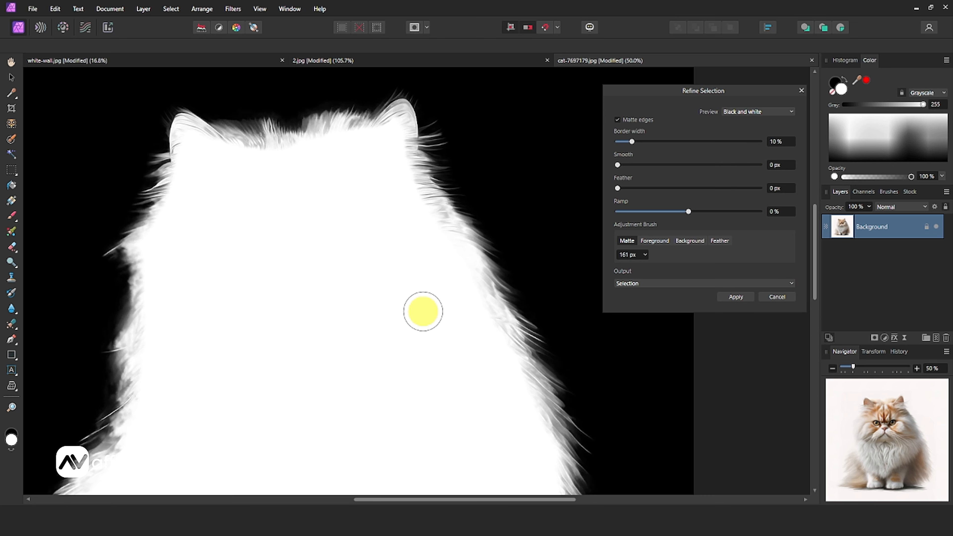
pyautogui.scroll(-2, 423, 311)
pyautogui.click(758, 118)
pyautogui.click(746, 169)
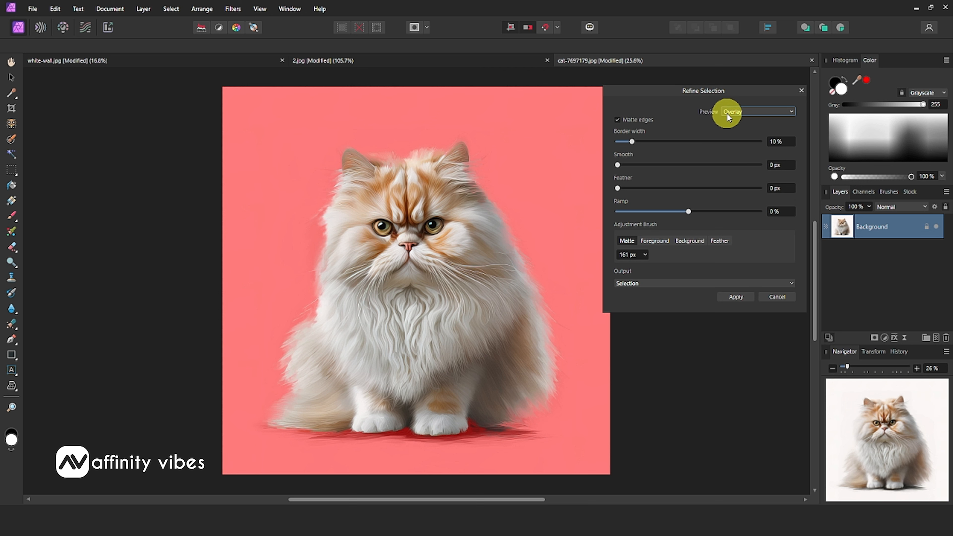
# Step: Preview the cat selection on Black matte, set the output to Mask and apply the refinement
pyautogui.click(729, 113)
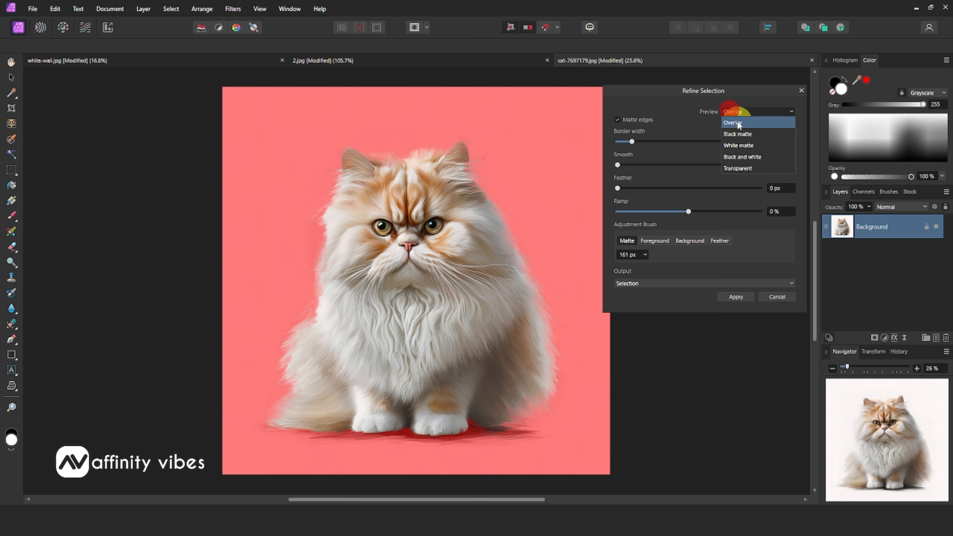
pyautogui.click(738, 134)
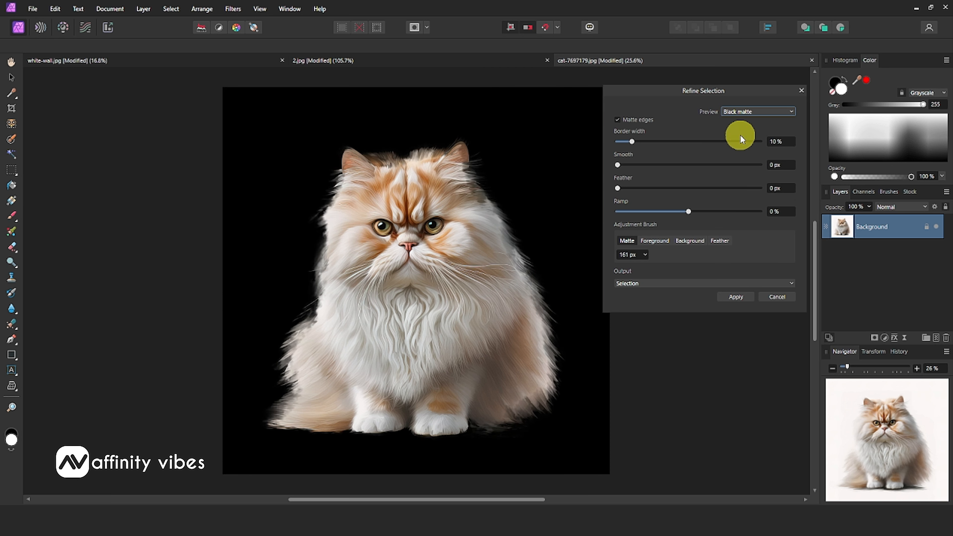
pyautogui.click(645, 286)
pyautogui.click(624, 306)
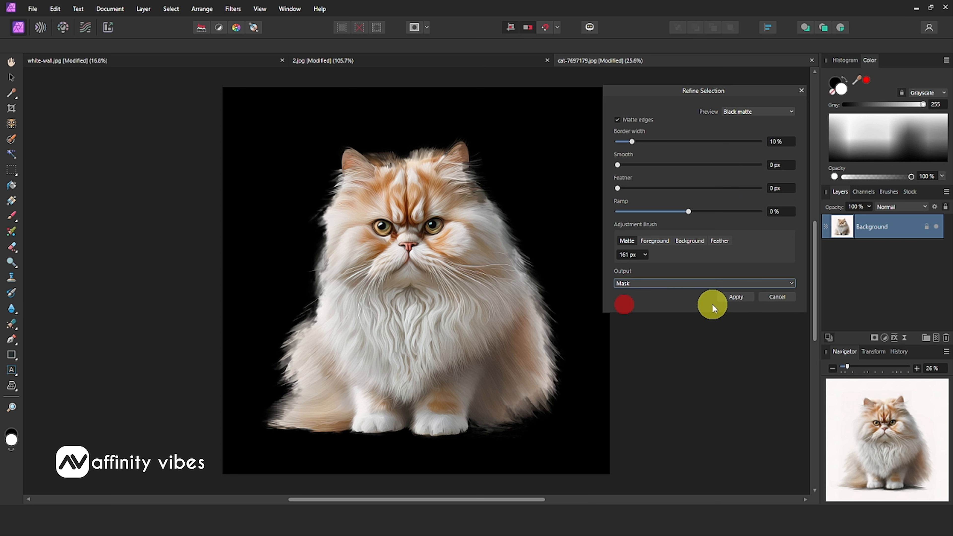
pyautogui.click(730, 300)
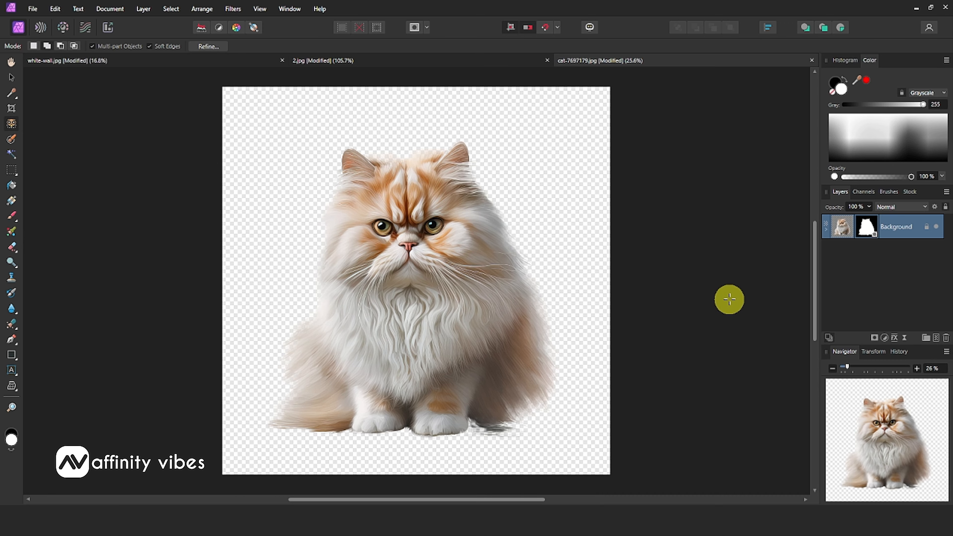
# Step: Examine the masked cat's whiskers and fur edges up close at 75% on both sides, then view the whole image
pyautogui.hotkey('ctrl', '+')
pyautogui.hotkey('ctrl', '+')
pyautogui.moveTo(483, 498); pyautogui.dragTo(520, 498)
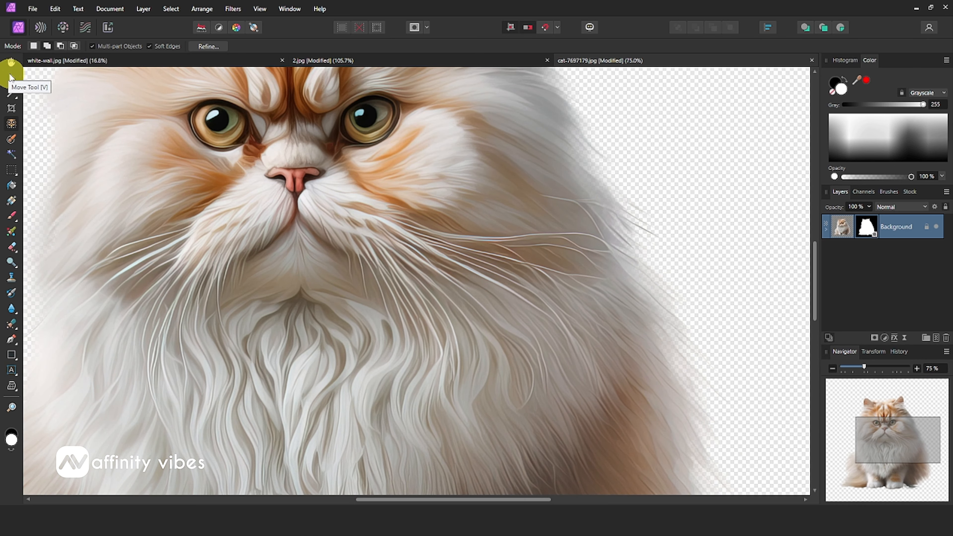
pyautogui.click(10, 77)
pyautogui.moveTo(384, 498); pyautogui.dragTo(432, 498)
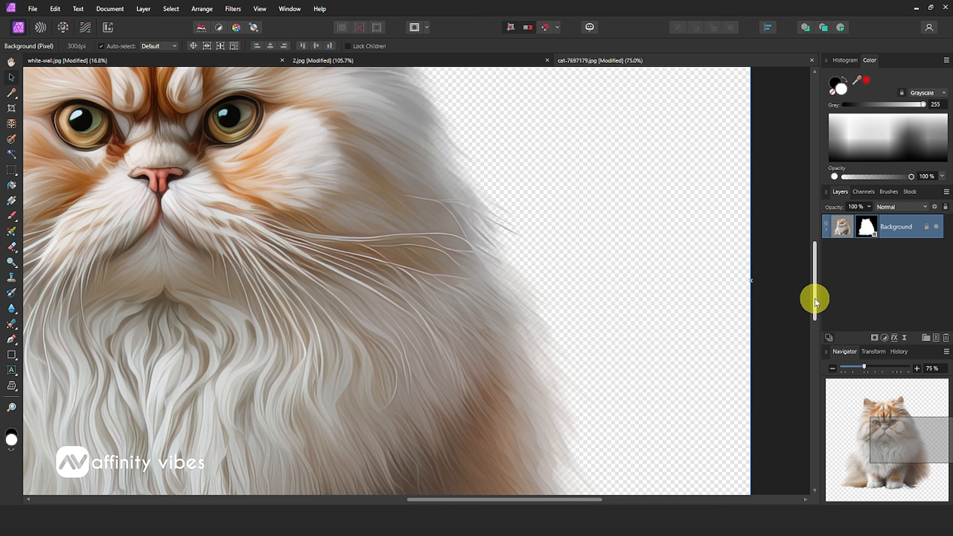
pyautogui.moveTo(814, 298); pyautogui.dragTo(833, 359)
pyautogui.moveTo(549, 499); pyautogui.dragTo(366, 498)
pyautogui.moveTo(821, 350); pyautogui.dragTo(825, 237)
pyautogui.hotkey('ctrl', '0')
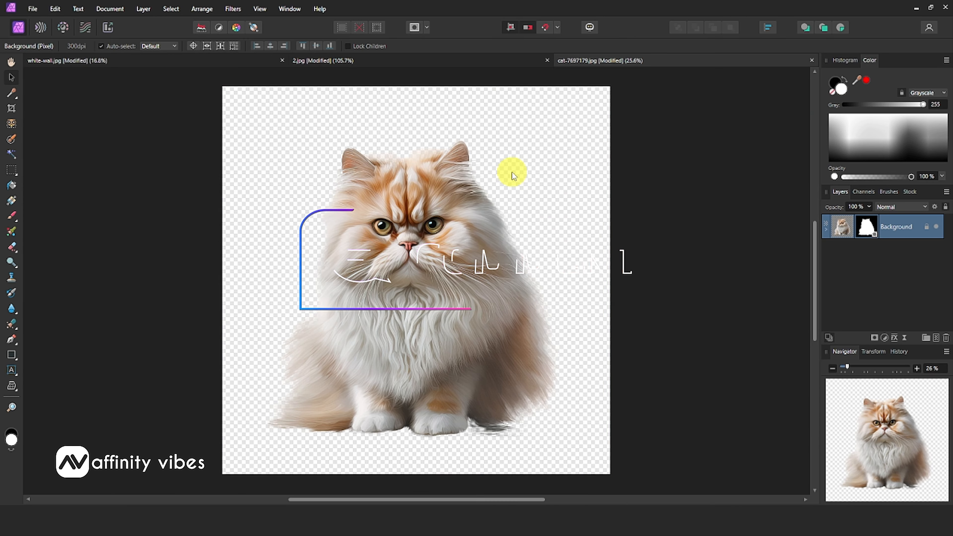
# Step: Review the finished cutouts in white-wall.jpg and 2.jpg, then return to the cat image
pyautogui.click(11, 62)
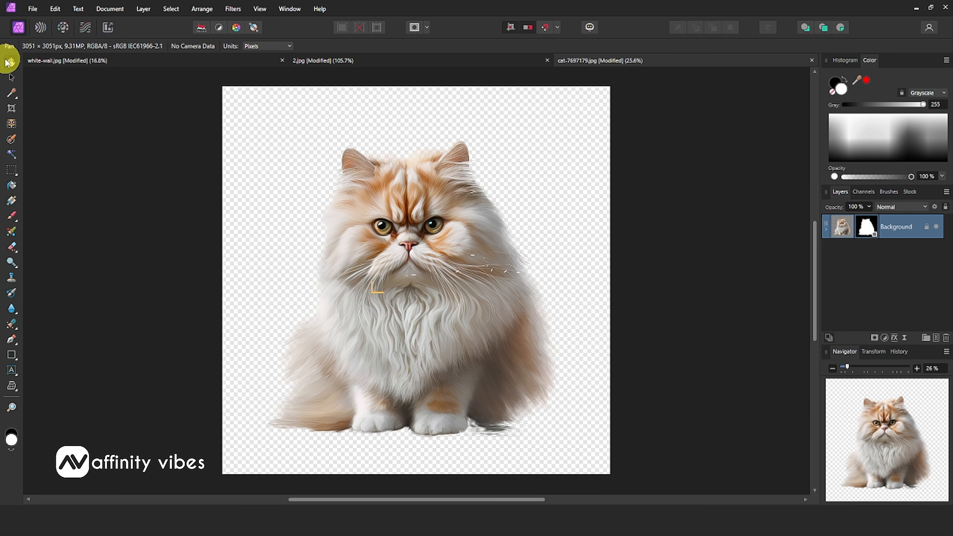
pyautogui.click(368, 54)
pyautogui.click(186, 59)
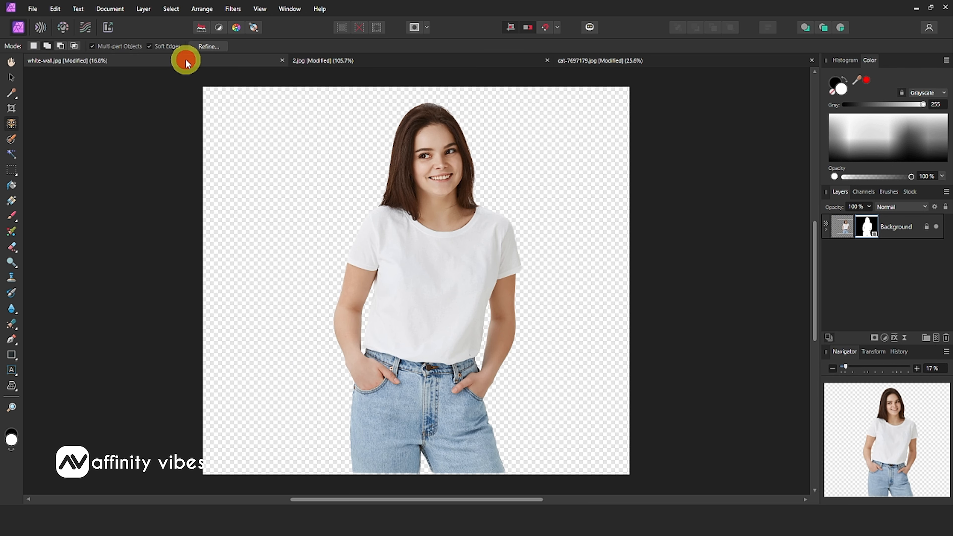
pyautogui.click(336, 60)
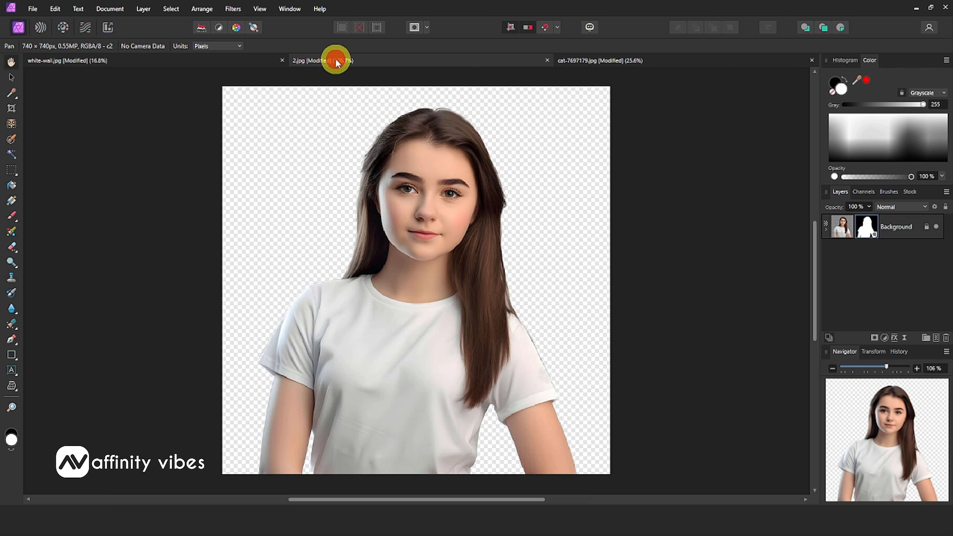
pyautogui.click(574, 59)
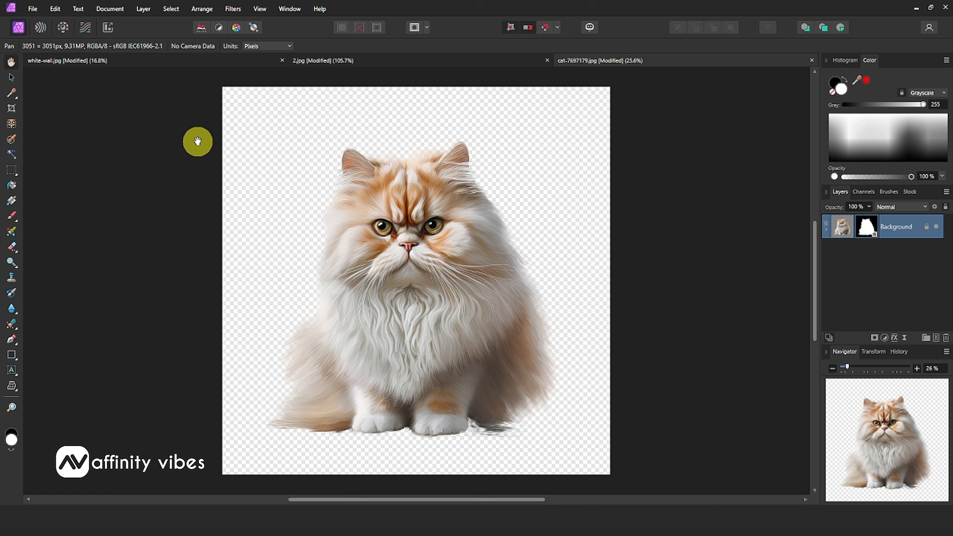
# Step: Inspect the woman's hair and shirt edges in white-wall.jpg at 75%, then revisit the 2.jpg and cat cutouts
pyautogui.click(155, 61)
pyautogui.hotkey('ctrl', '+')
pyautogui.hotkey('ctrl', '+')
pyautogui.hotkey('ctrl', '+')
pyautogui.hotkey('ctrl', '+')
pyautogui.hotkey('ctrl', '+')
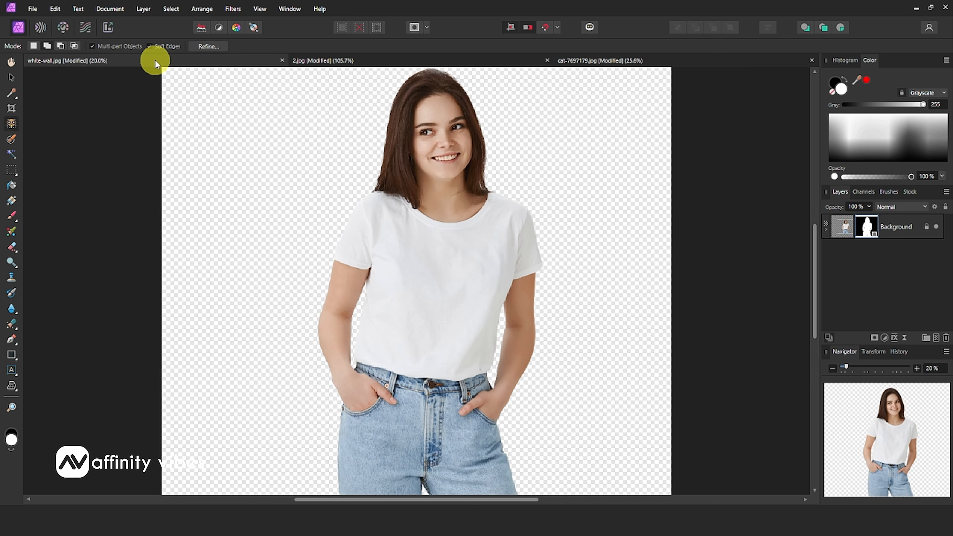
pyautogui.scroll(3, 325, 198)
pyautogui.scroll(2, 212, 150)
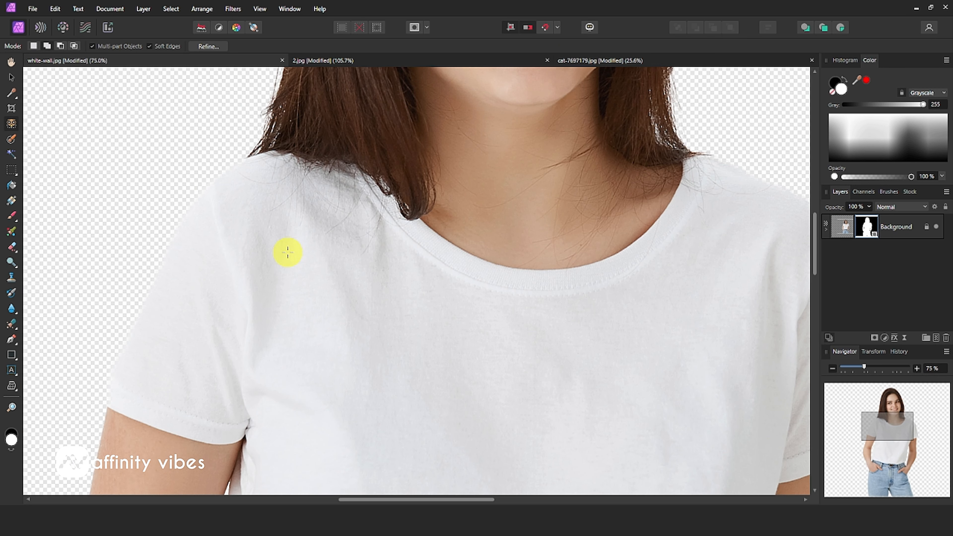
pyautogui.click(346, 60)
pyautogui.click(650, 59)
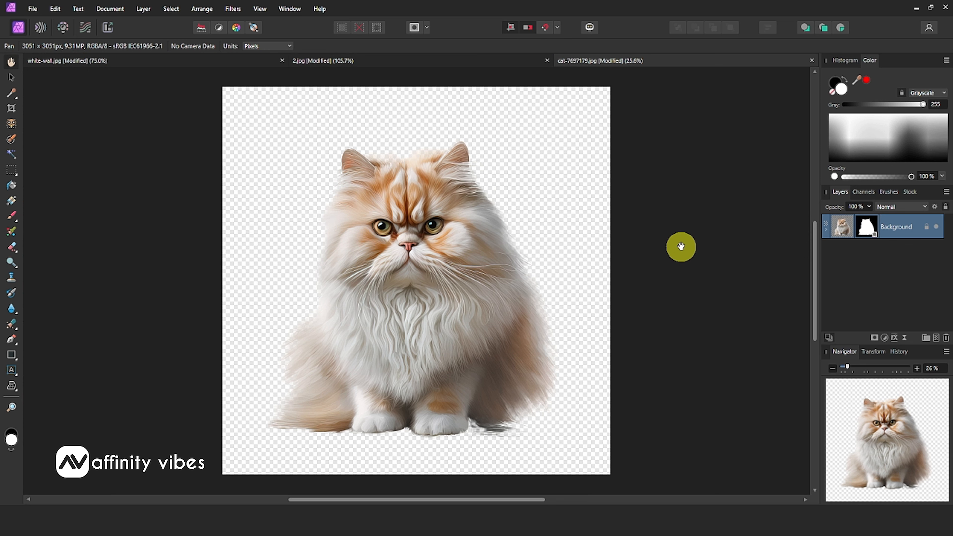